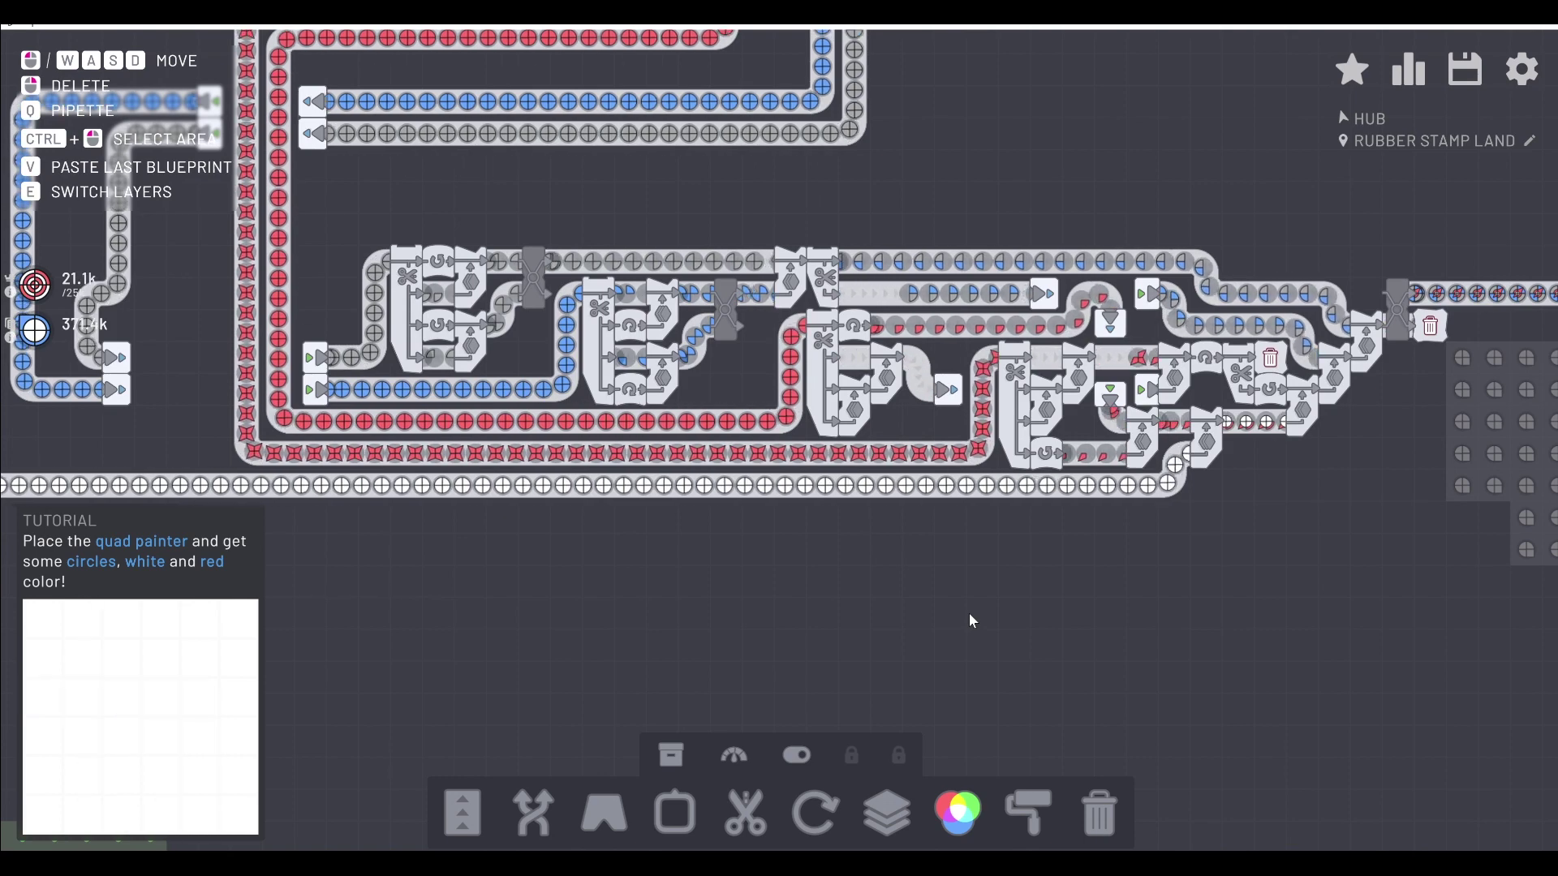
Cap the end of the rocket output belt with a trash building.
key("d")
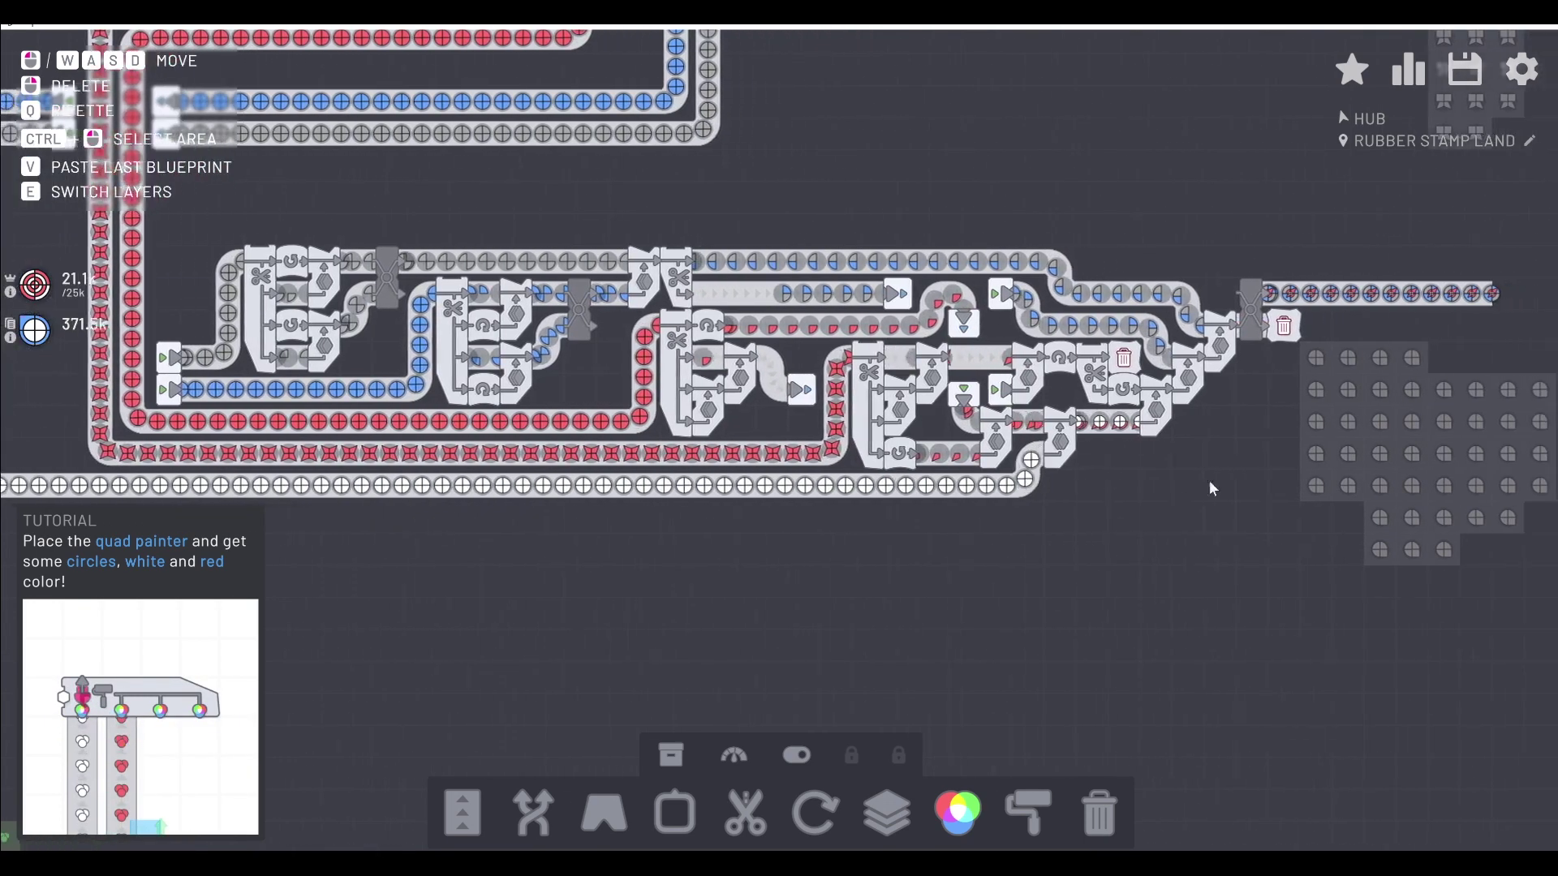
scroll(1208, 487, "up", 5)
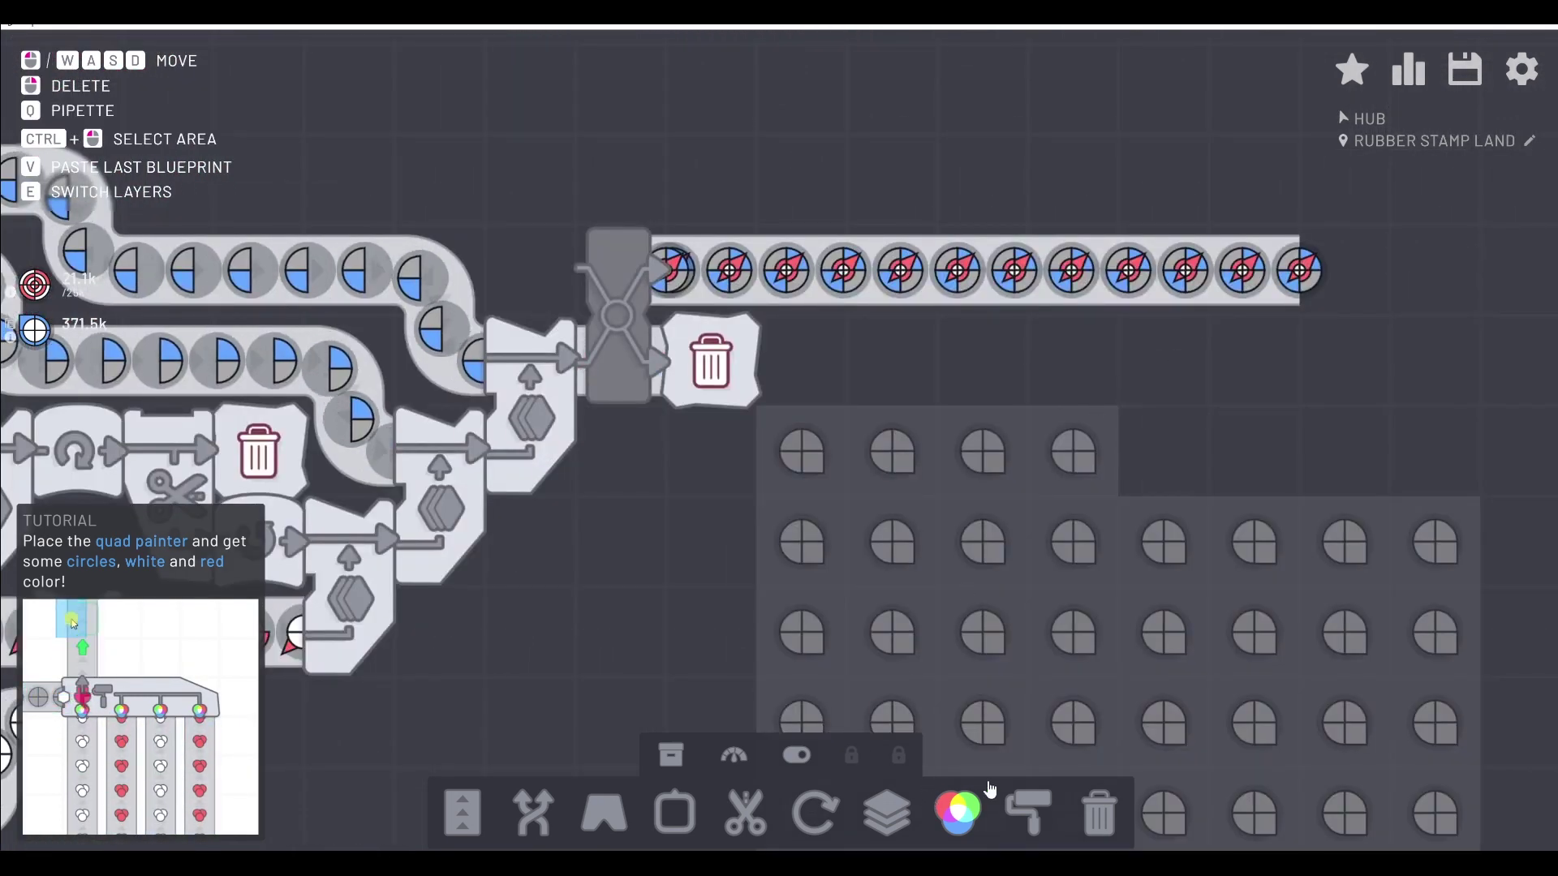
key("0")
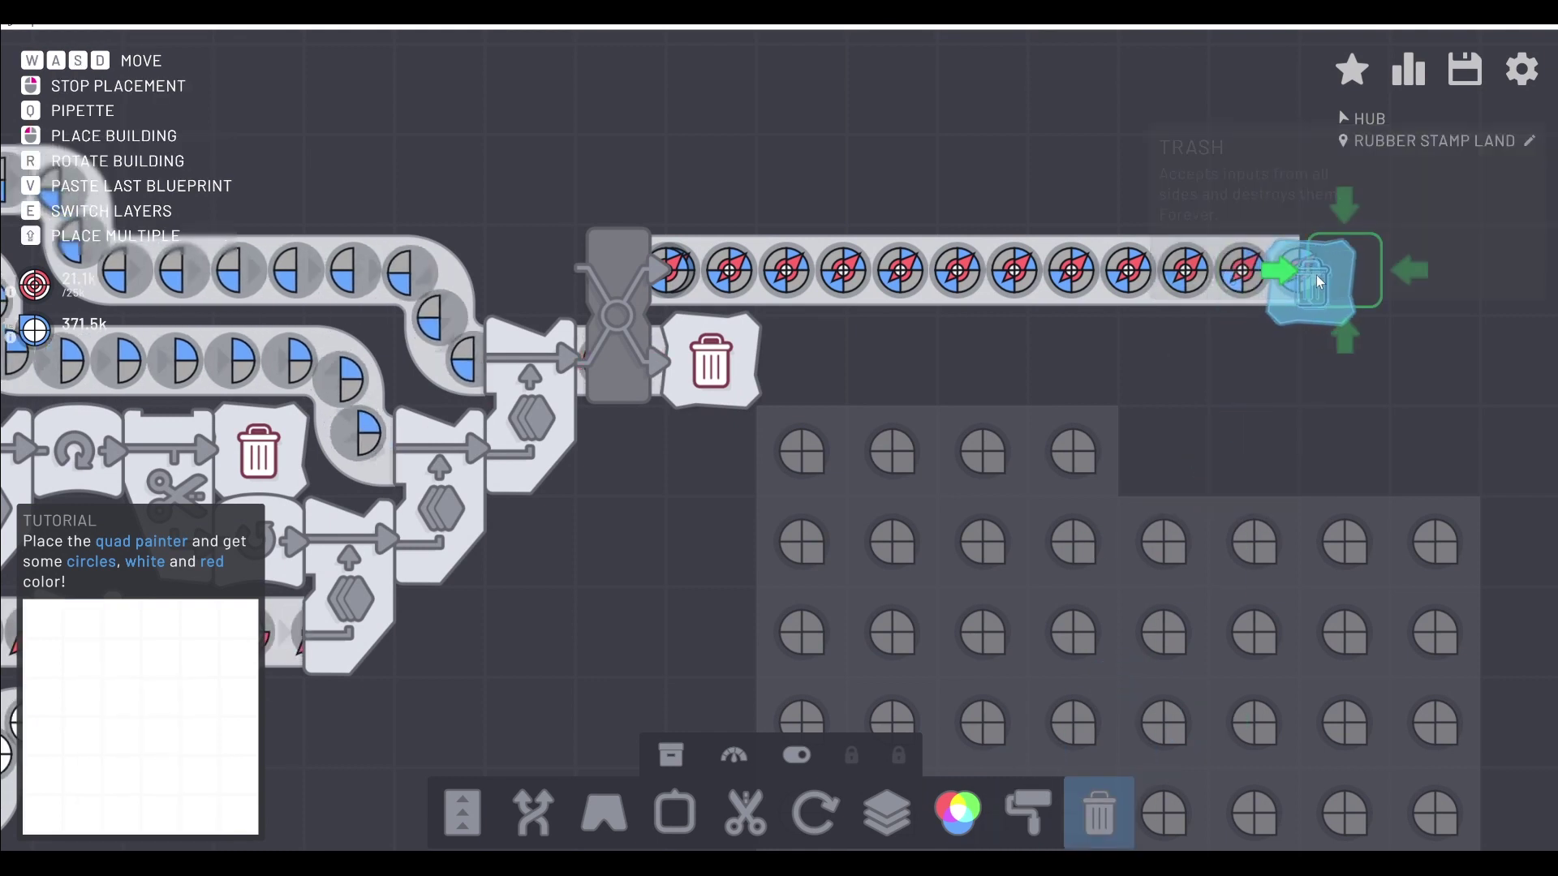
left_click(1317, 281)
right_click(1268, 336)
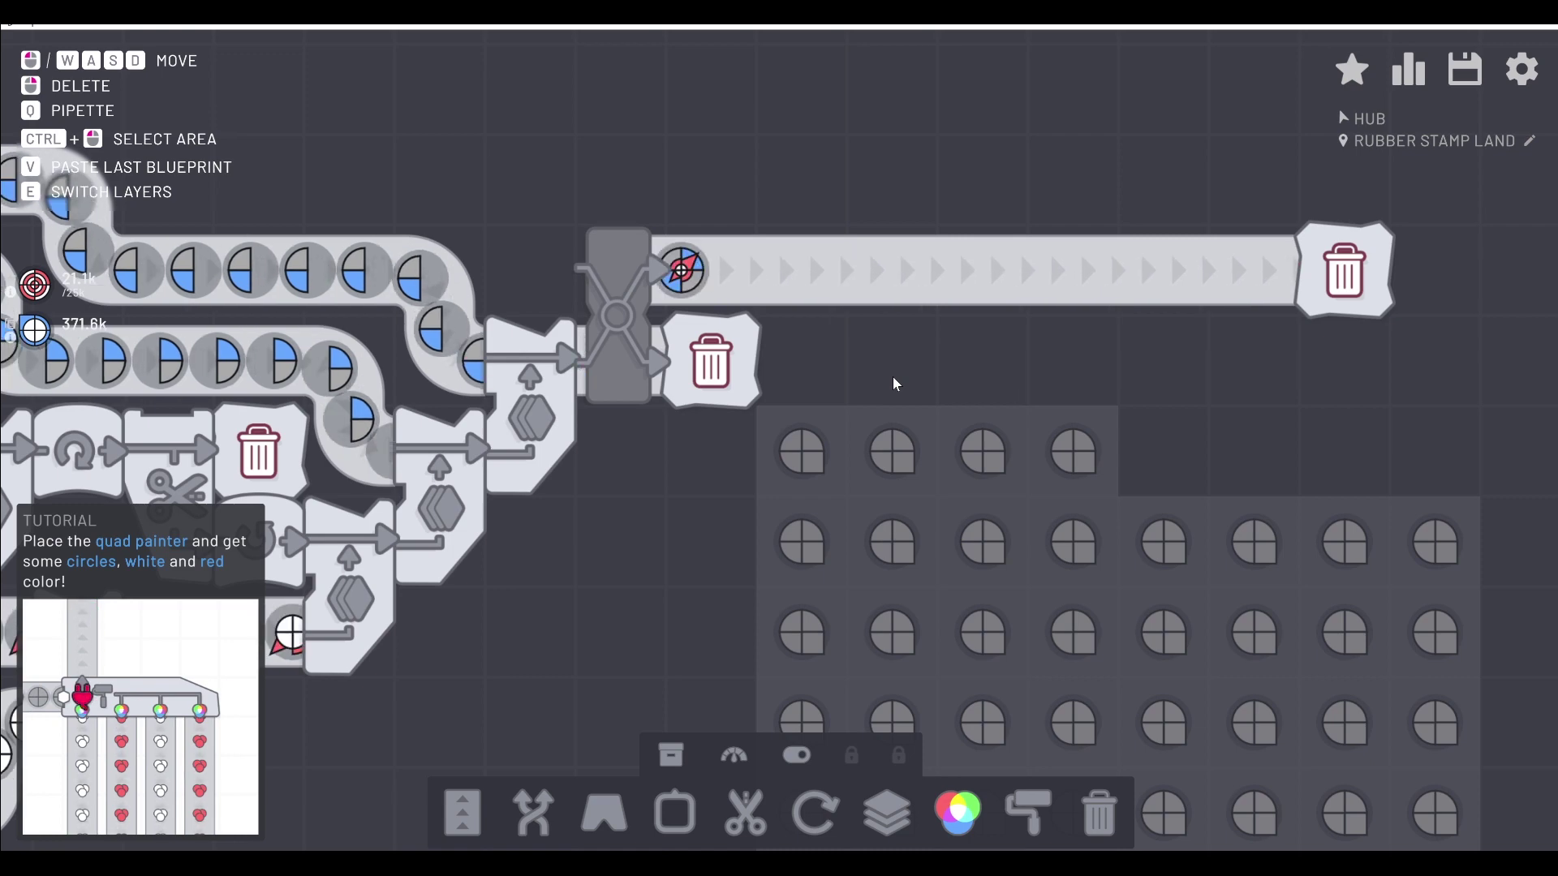
scroll(891, 383, "down", 3)
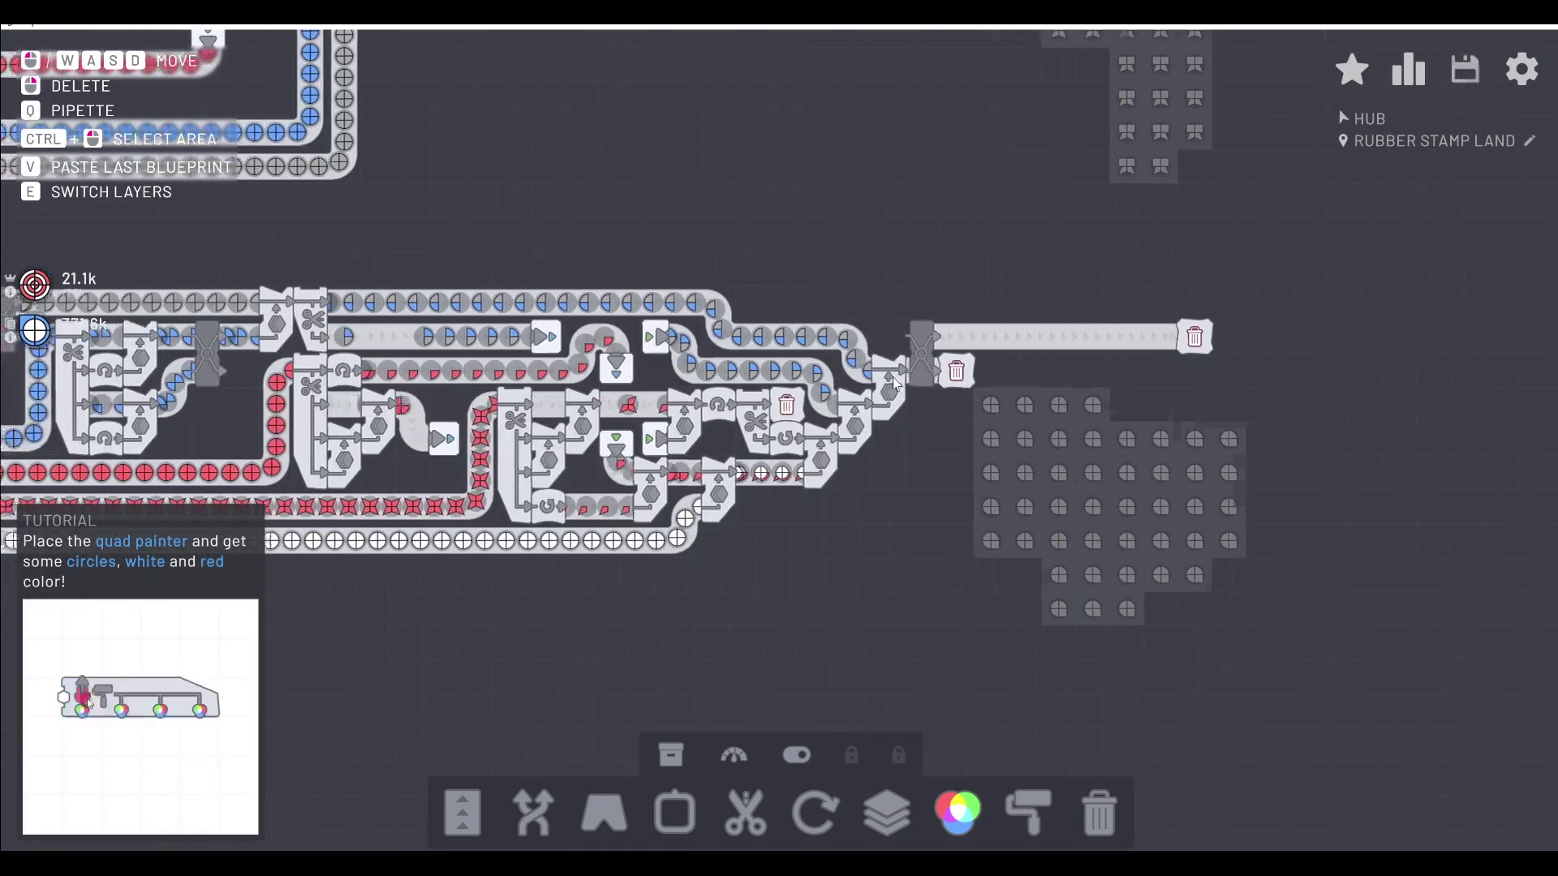
scroll(895, 384, "down", 2)
scroll(895, 383, "up", 3)
scroll(895, 383, "up", 2)
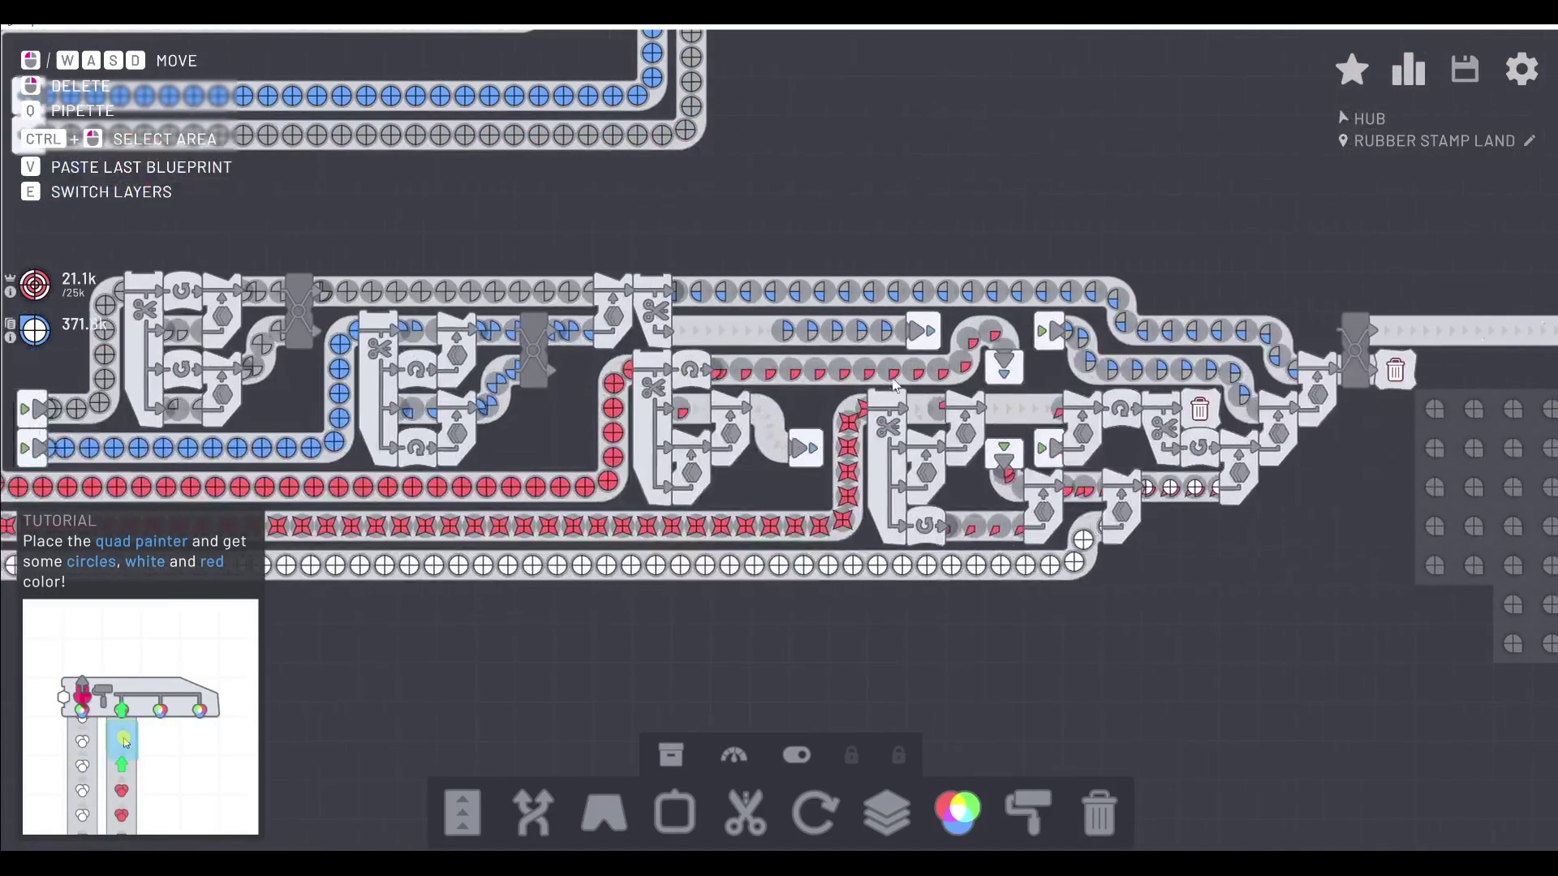
scroll(895, 386, "down", 1)
scroll(893, 386, "up", 1)
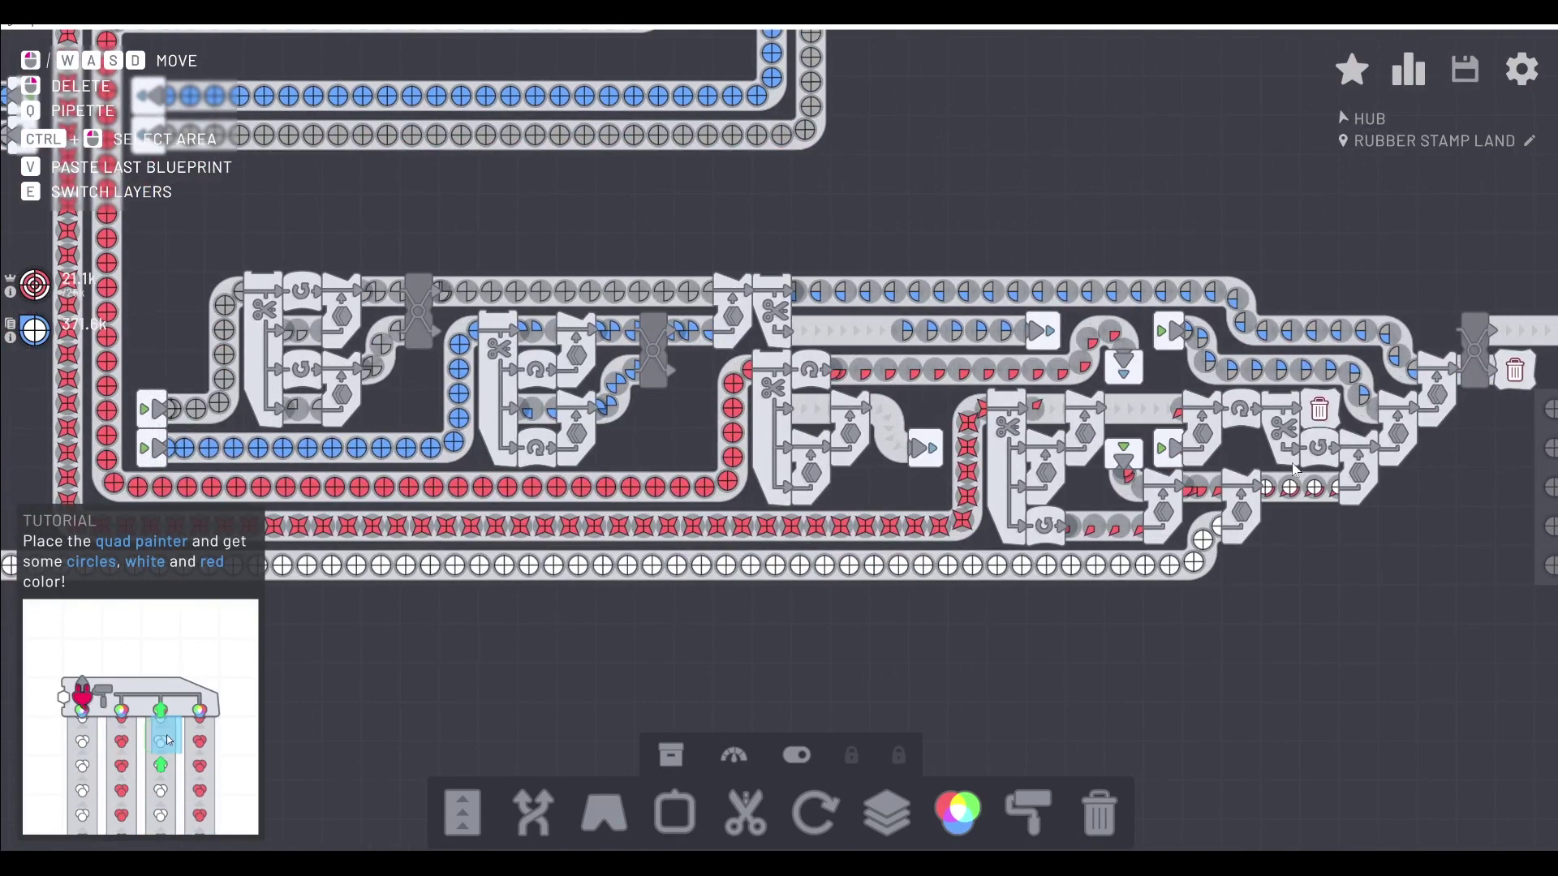
scroll(1278, 529, "up", 3)
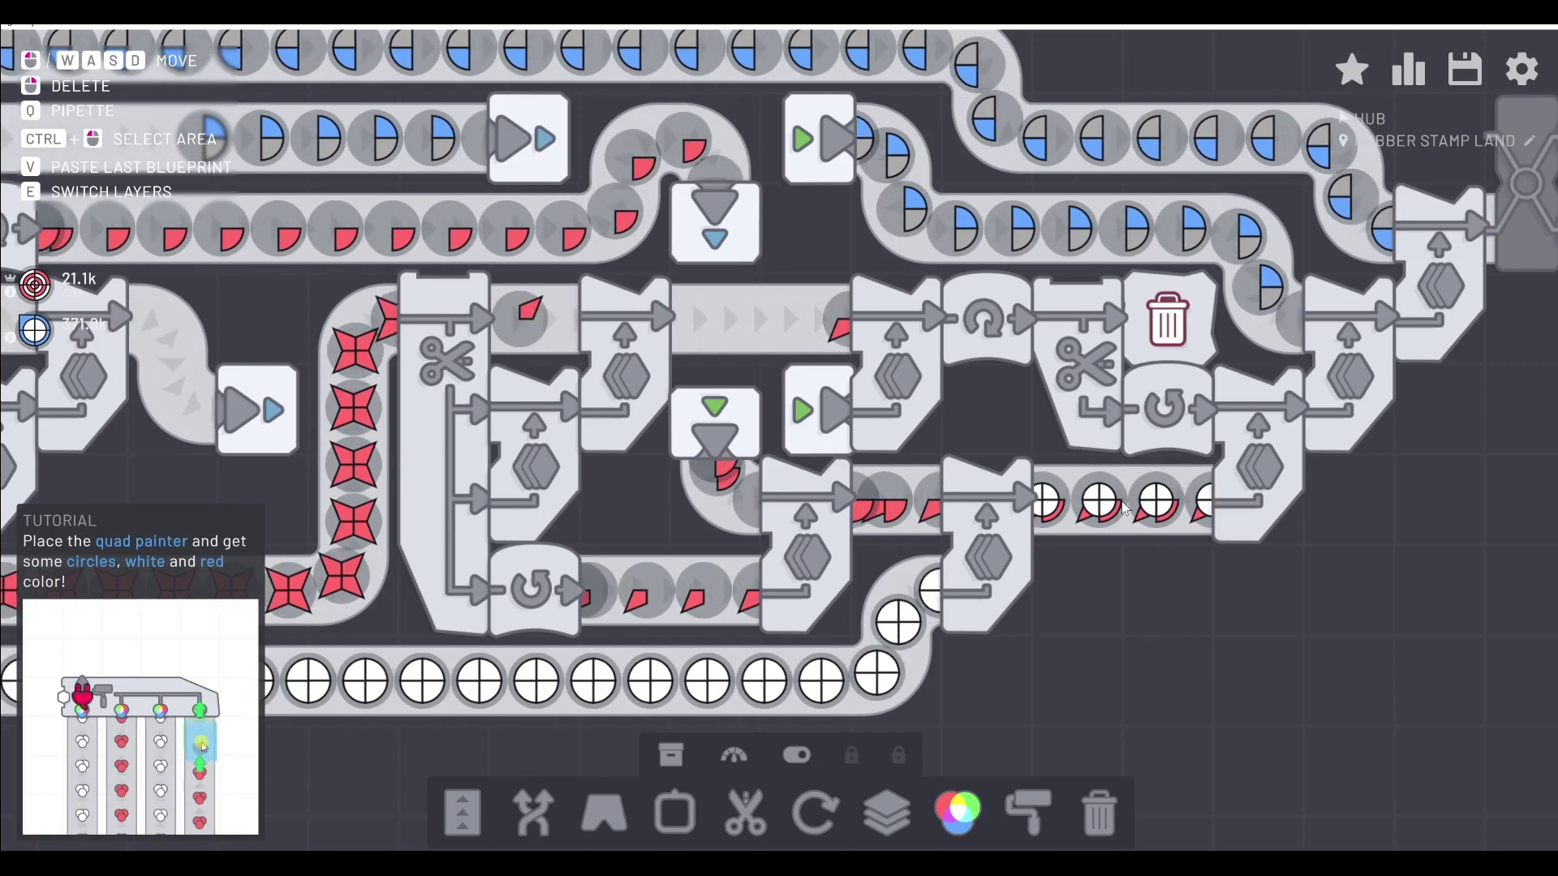
Pan across the factory belts, then open the Upgrades overview with its tier requirements.
key("a")
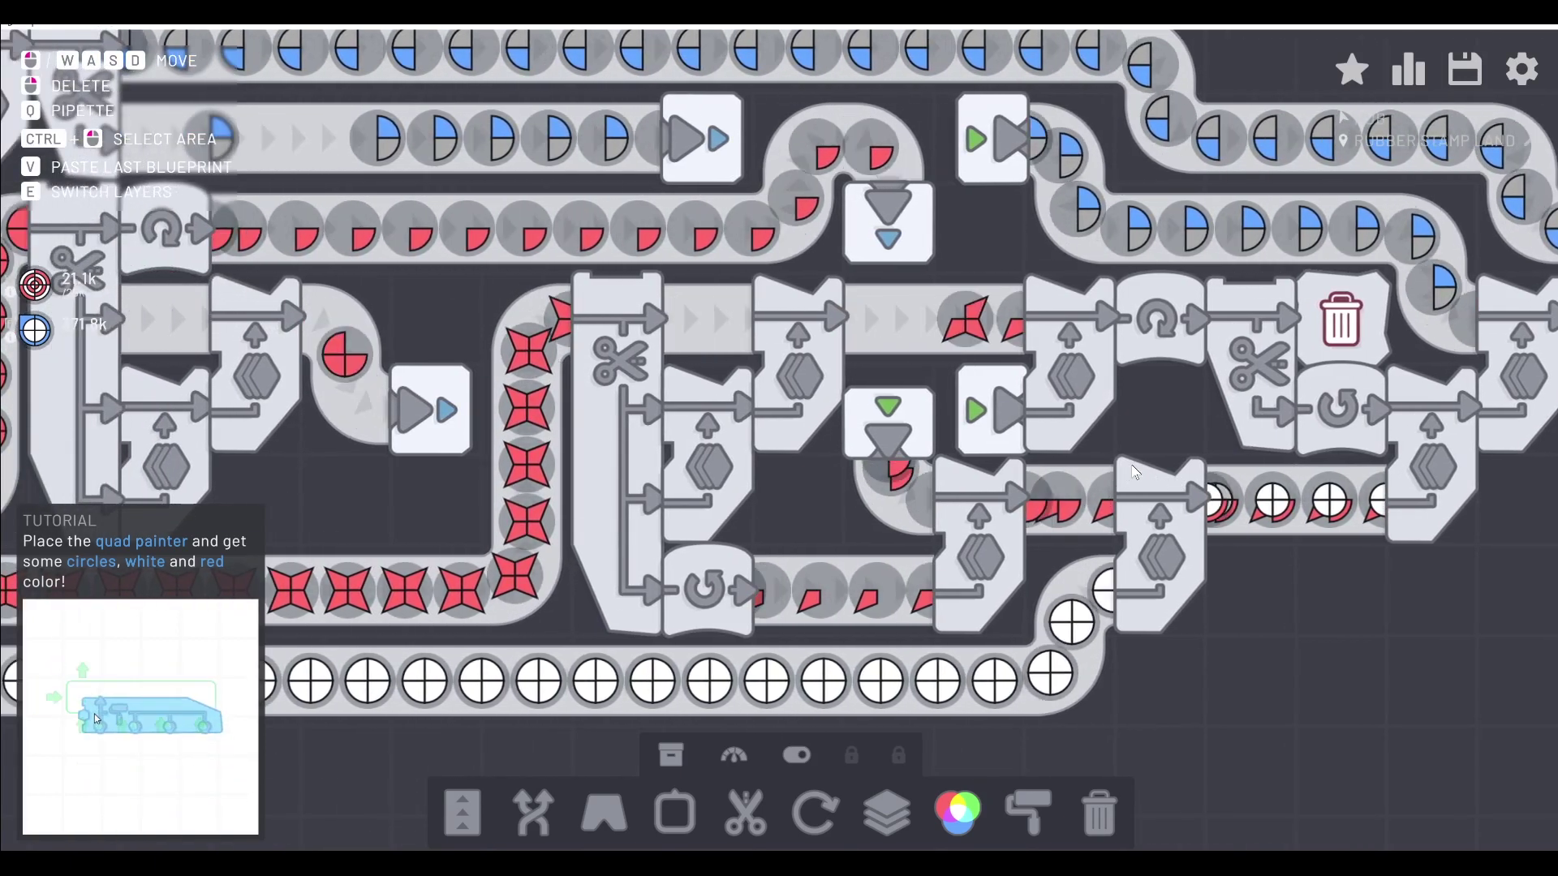
key("d")
key("d")
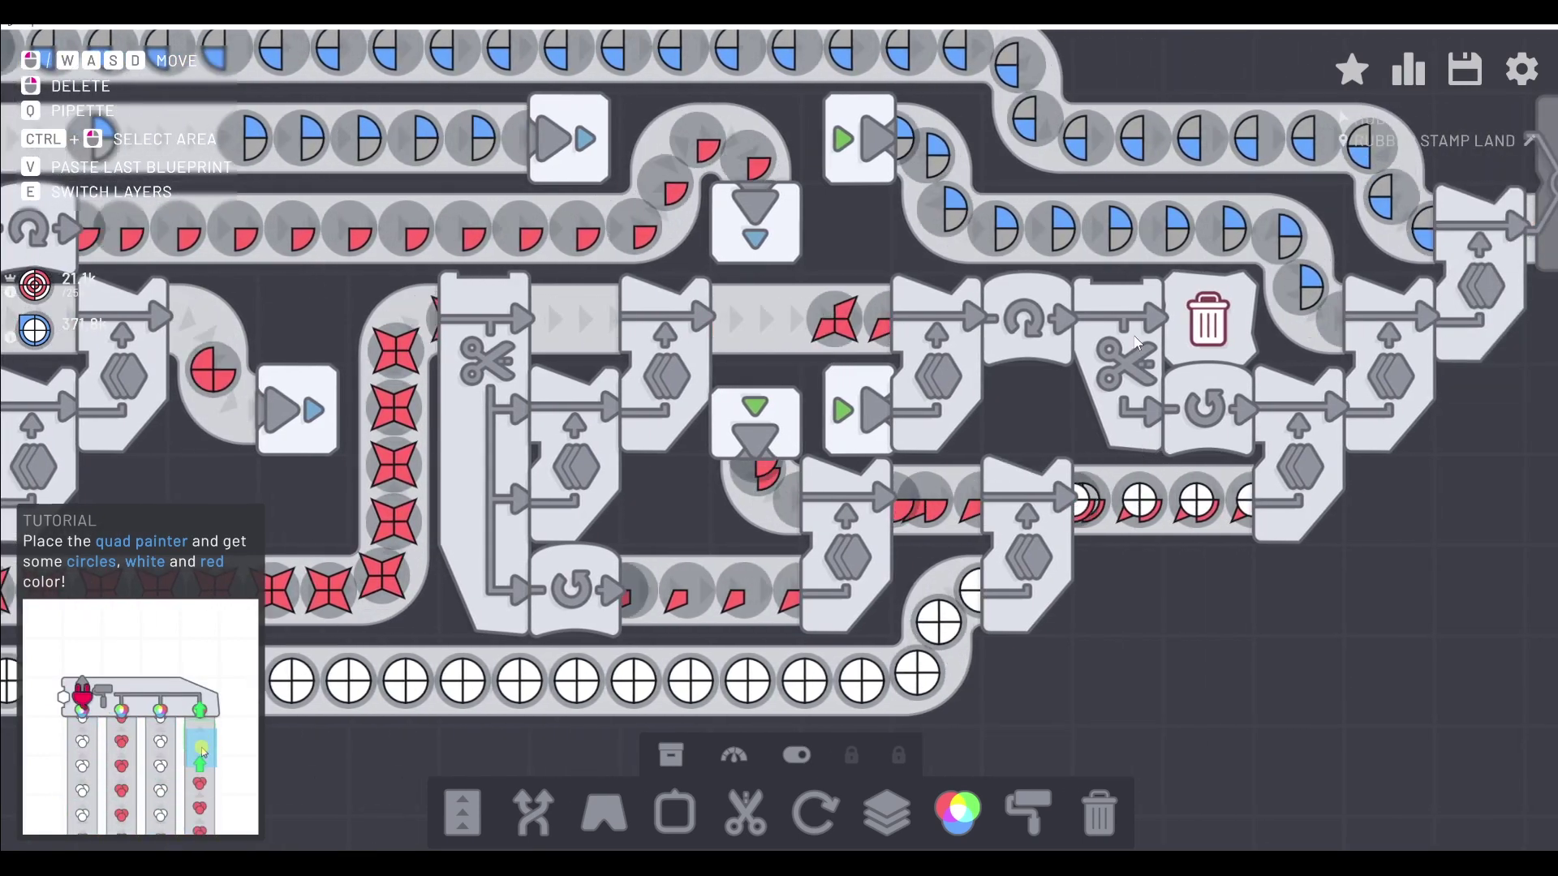
key("d")
key("w")
key("d")
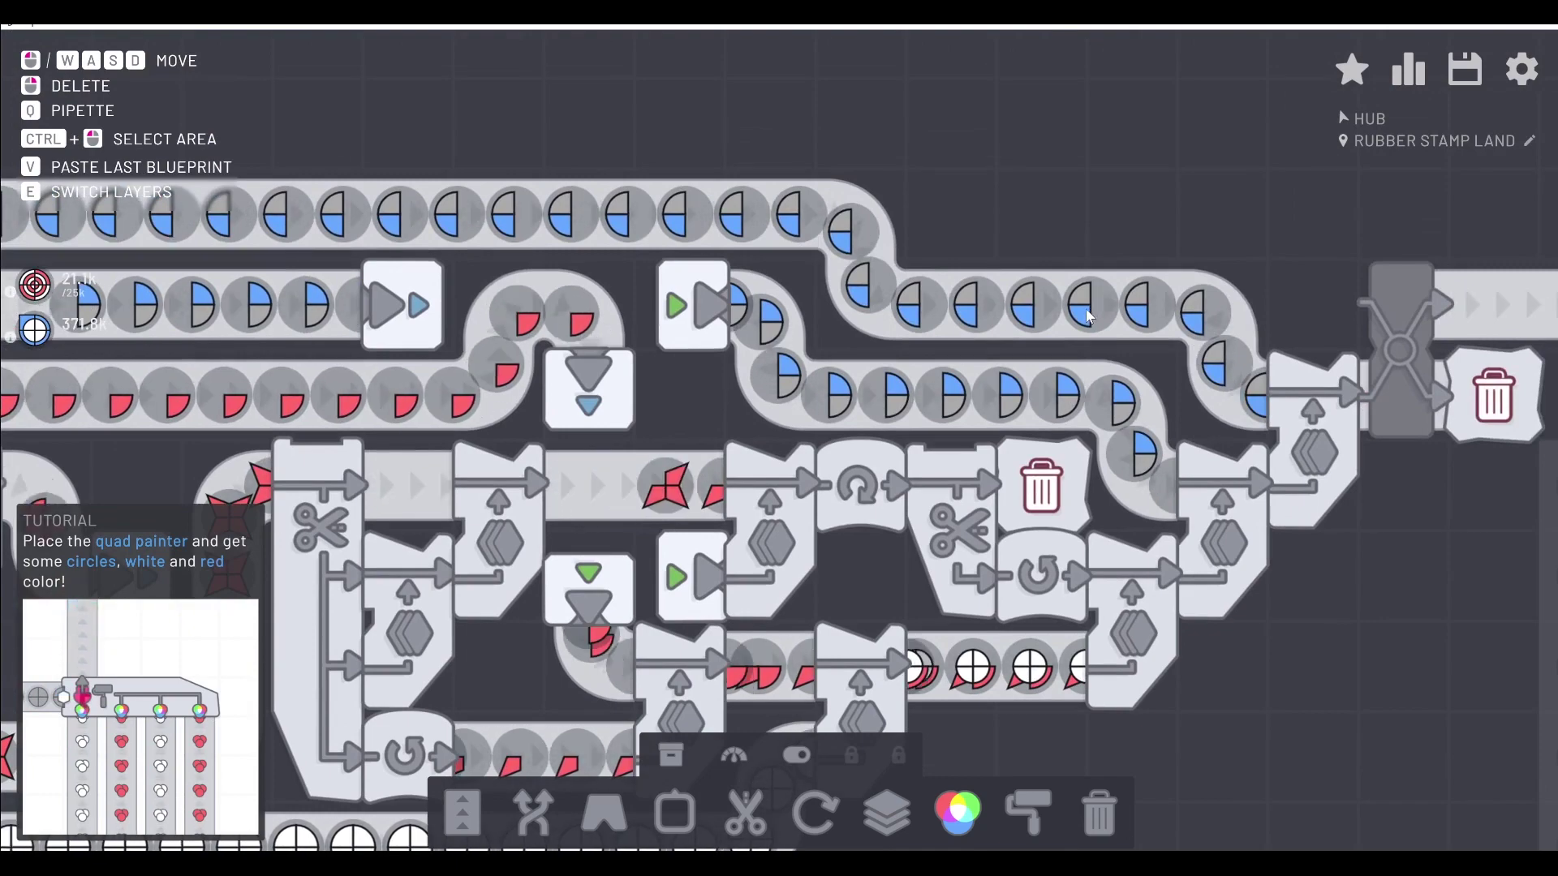
scroll(955, 303, "down", 5)
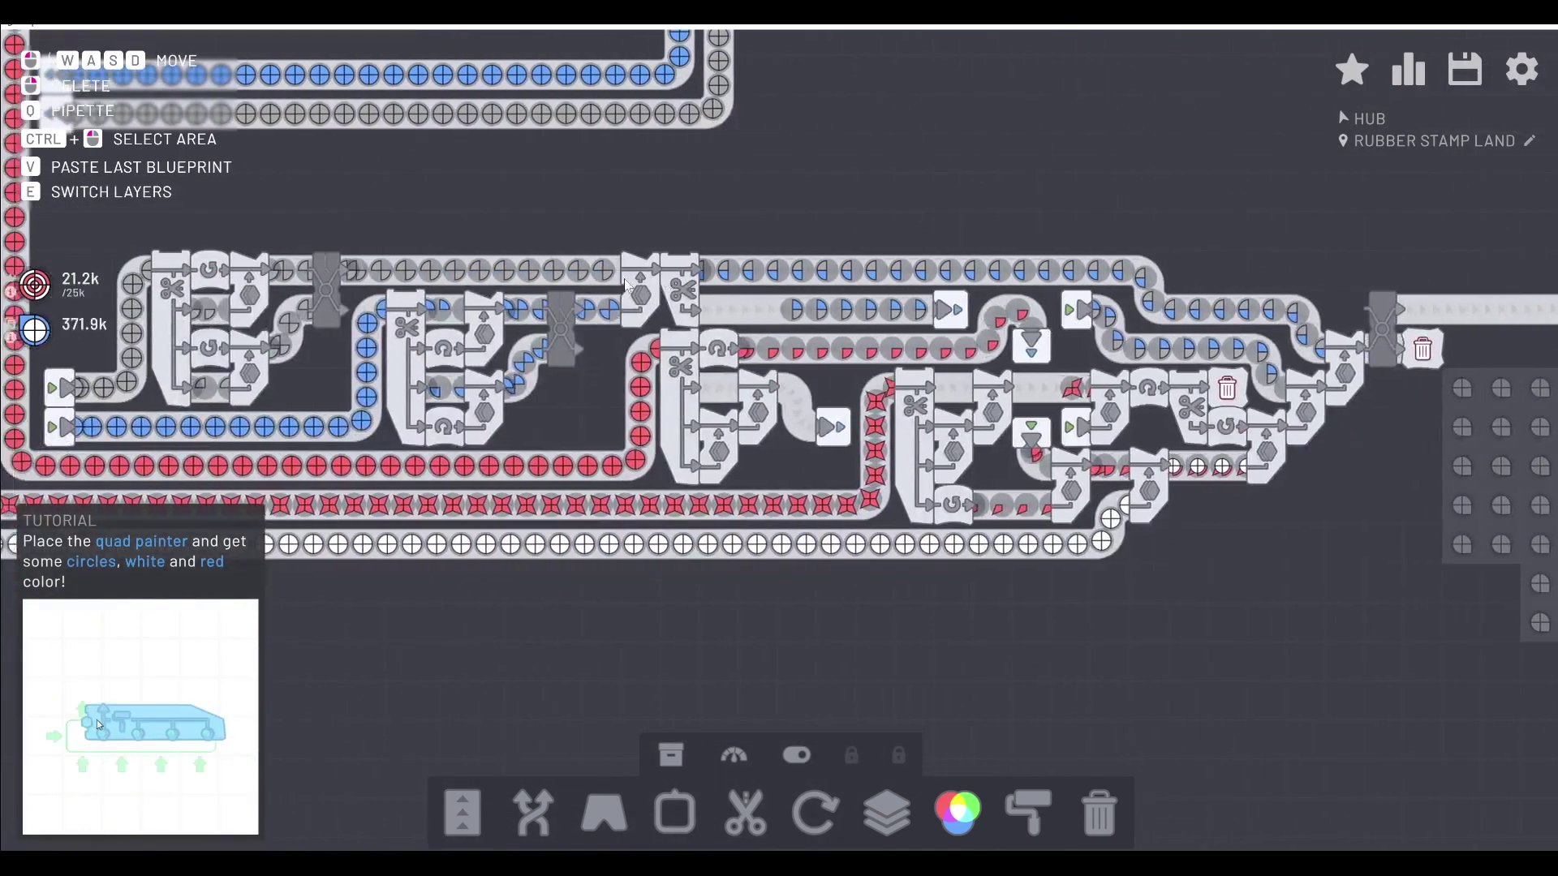
scroll(629, 301, "up", 5)
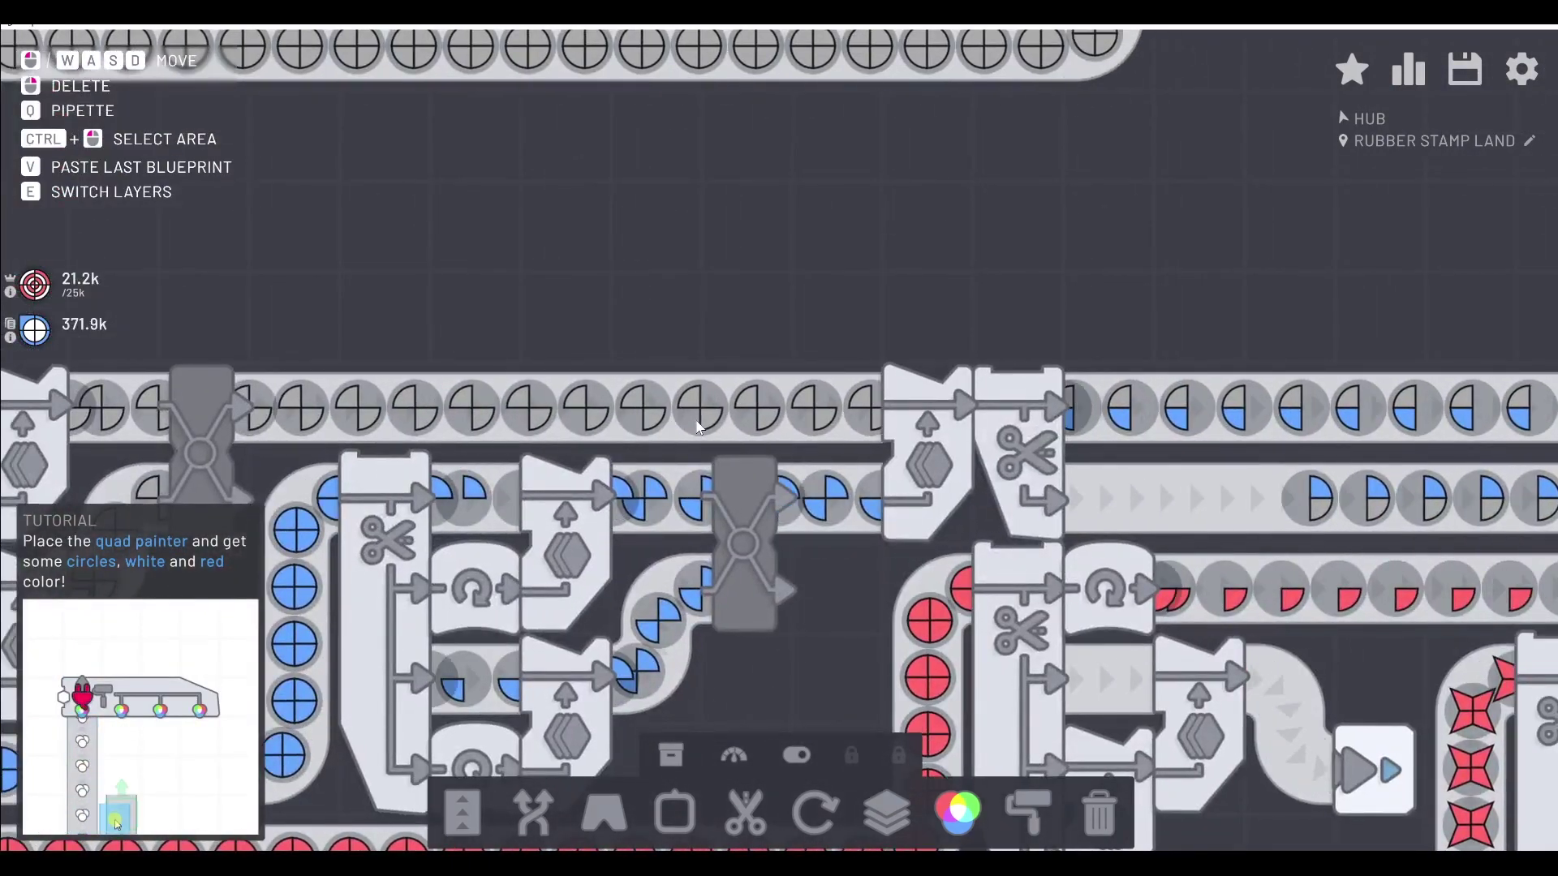
key("d")
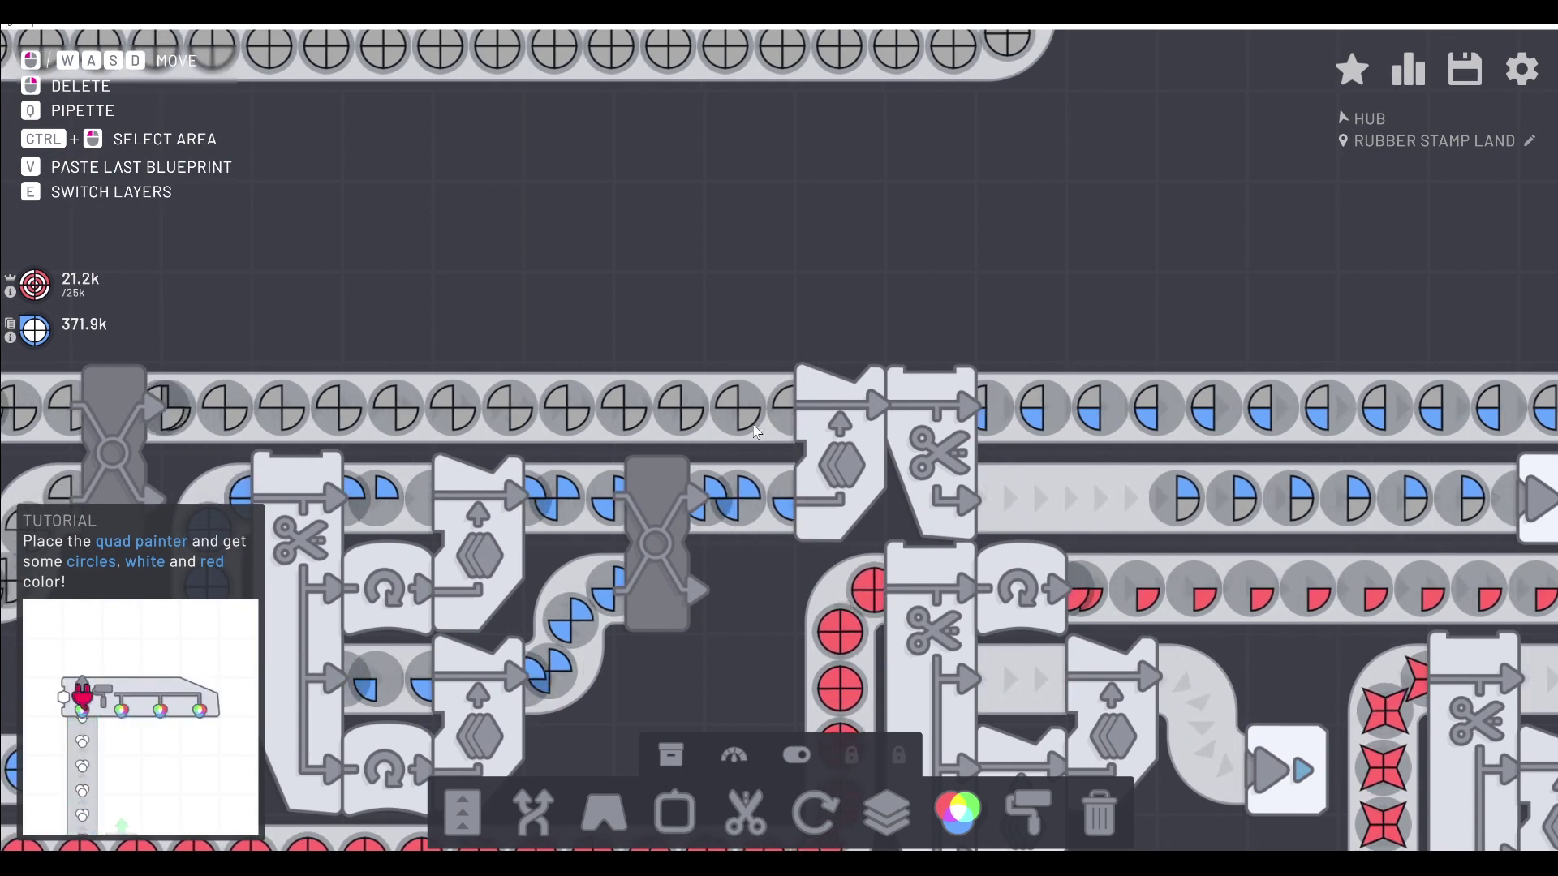
key("u")
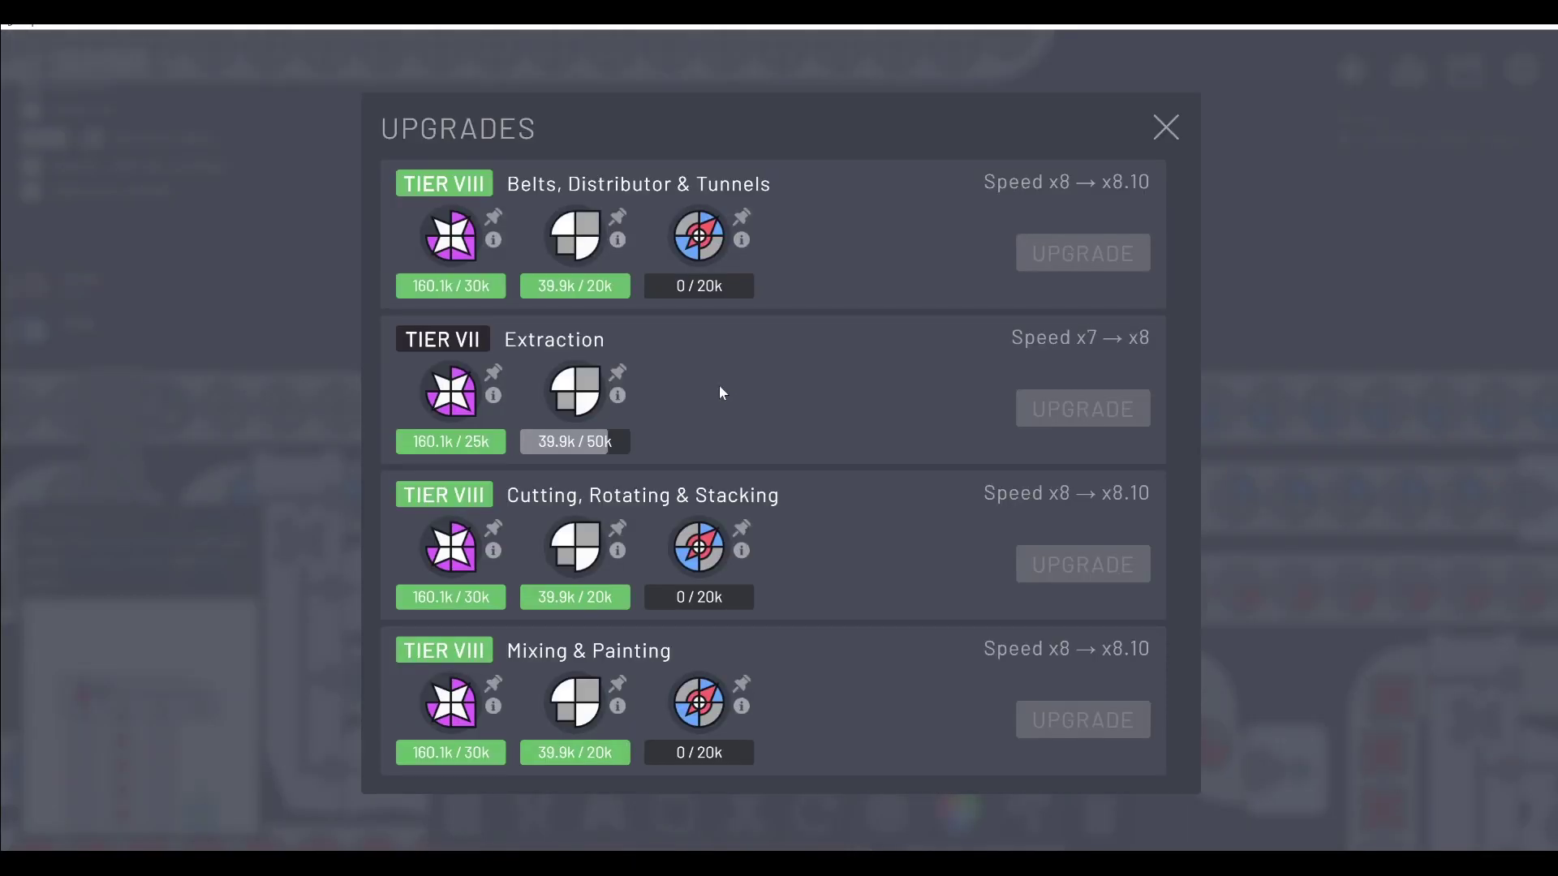
left_click(747, 551)
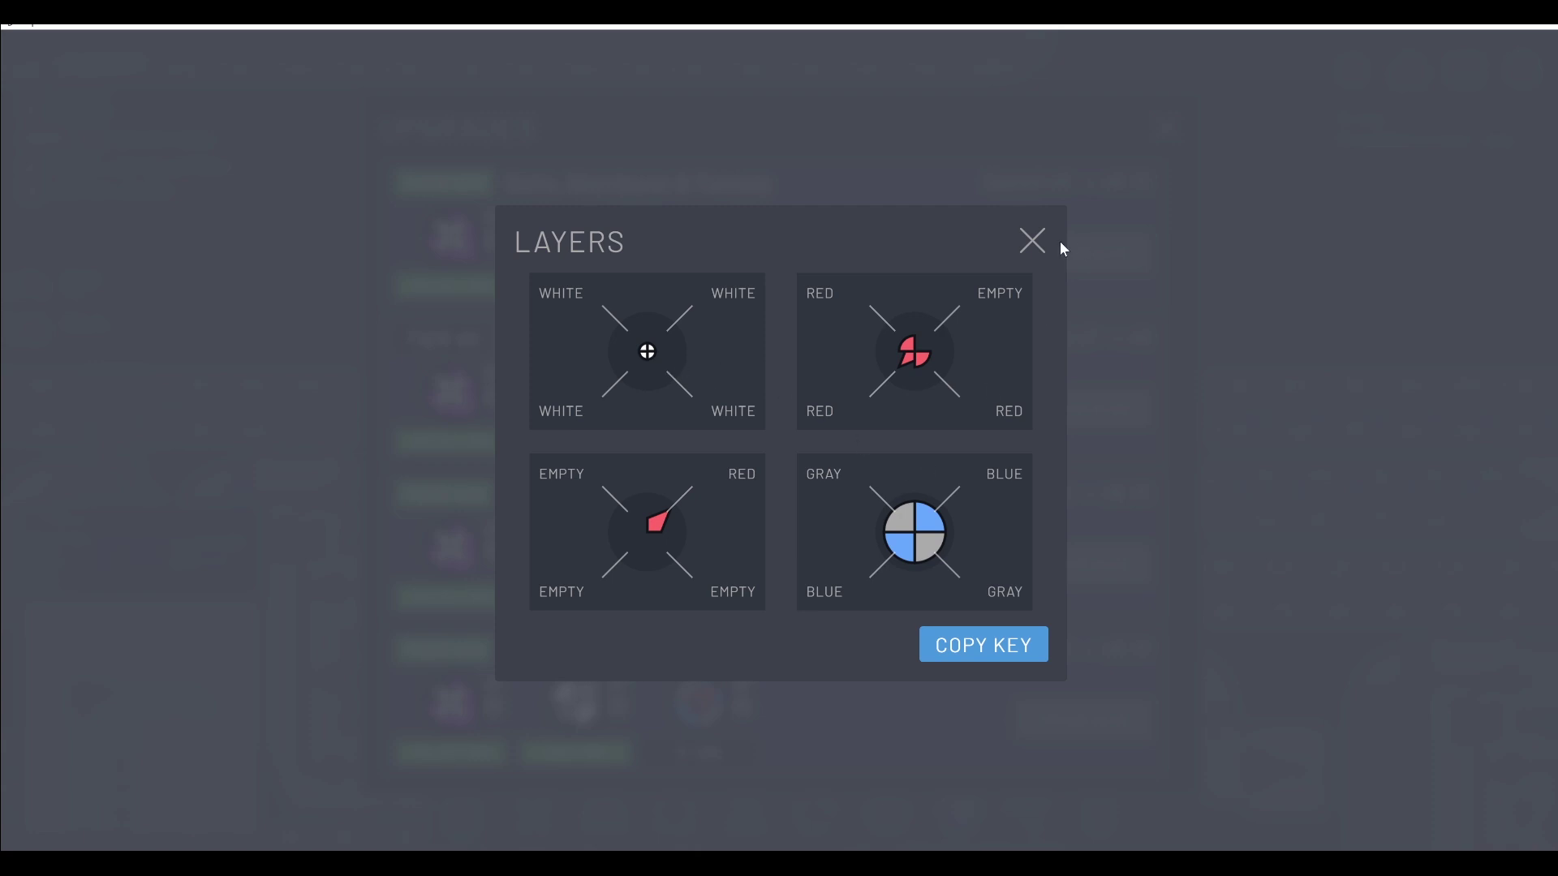
left_click(1033, 244)
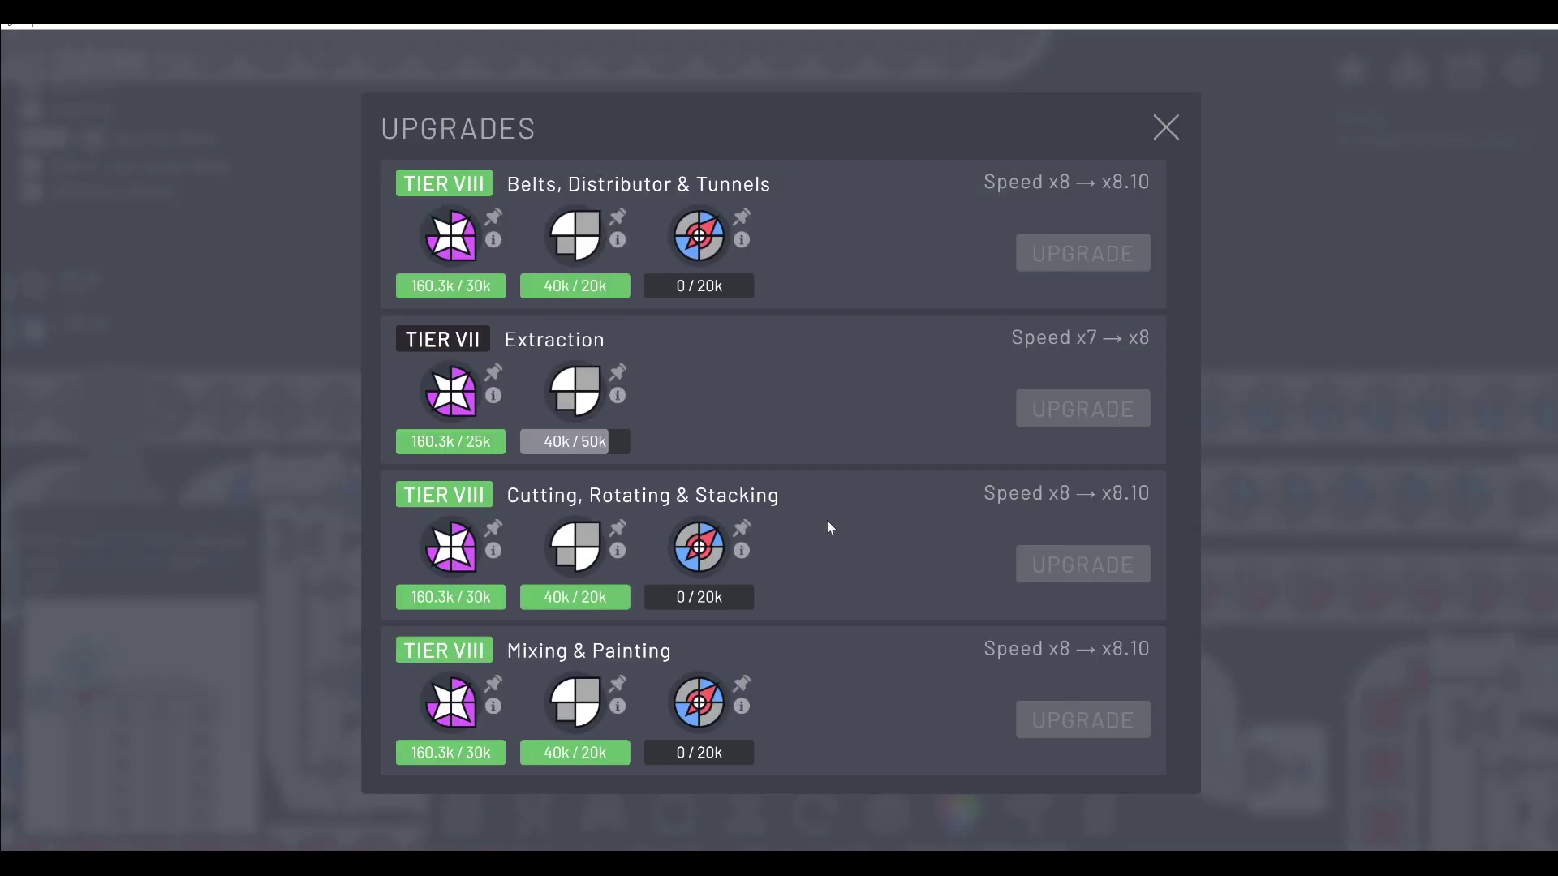
left_click(1168, 132)
Pan along the belts toward the final stacker and back over the lower assembly rows.
key("w")
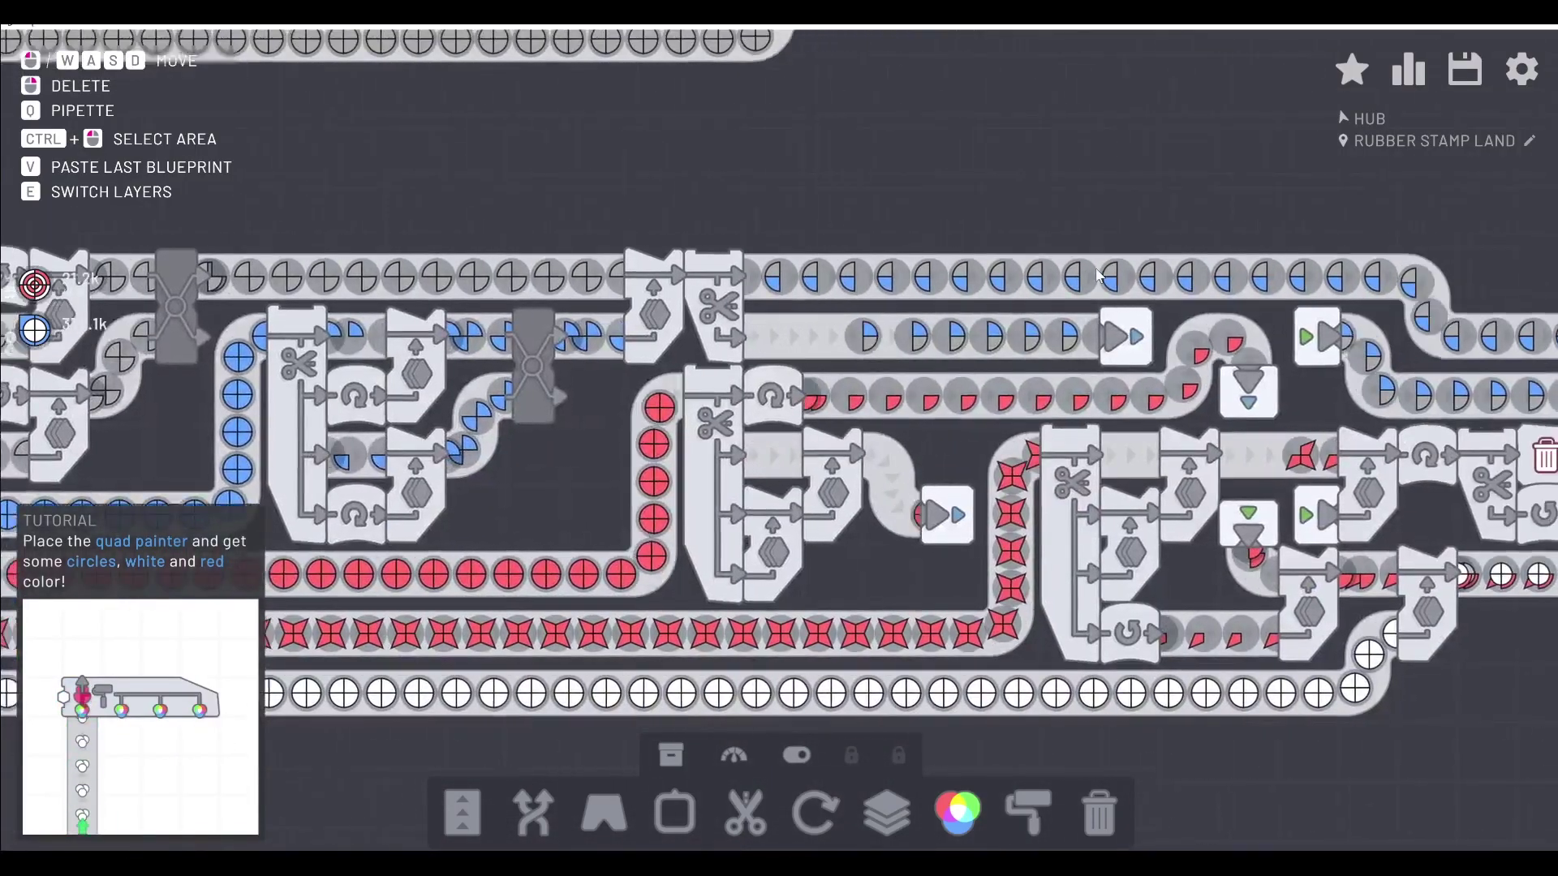
key("d")
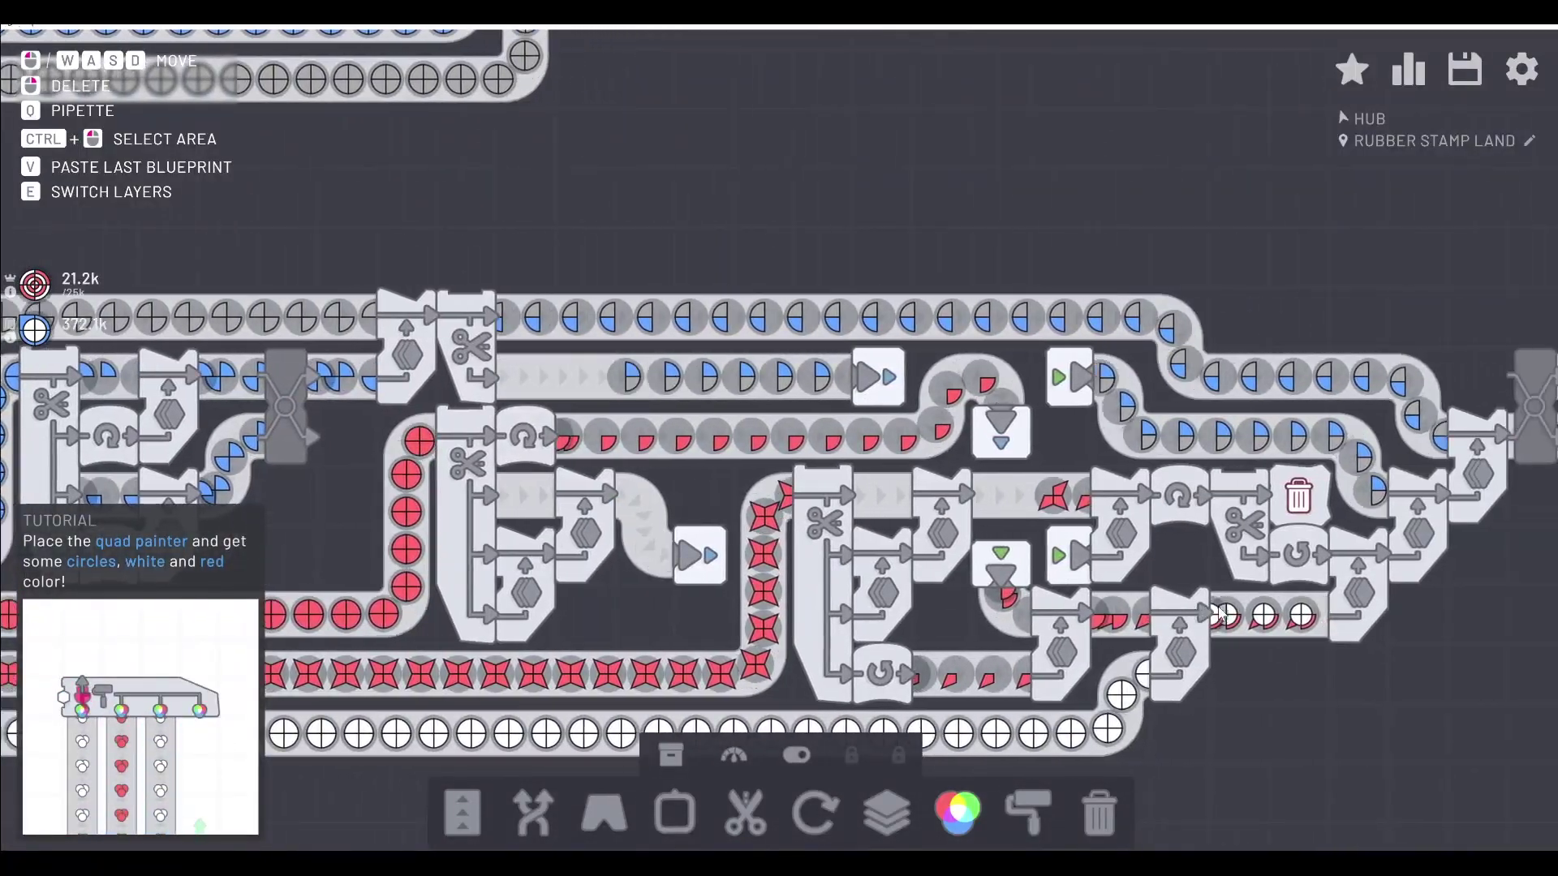
scroll(1081, 588, "up", 3)
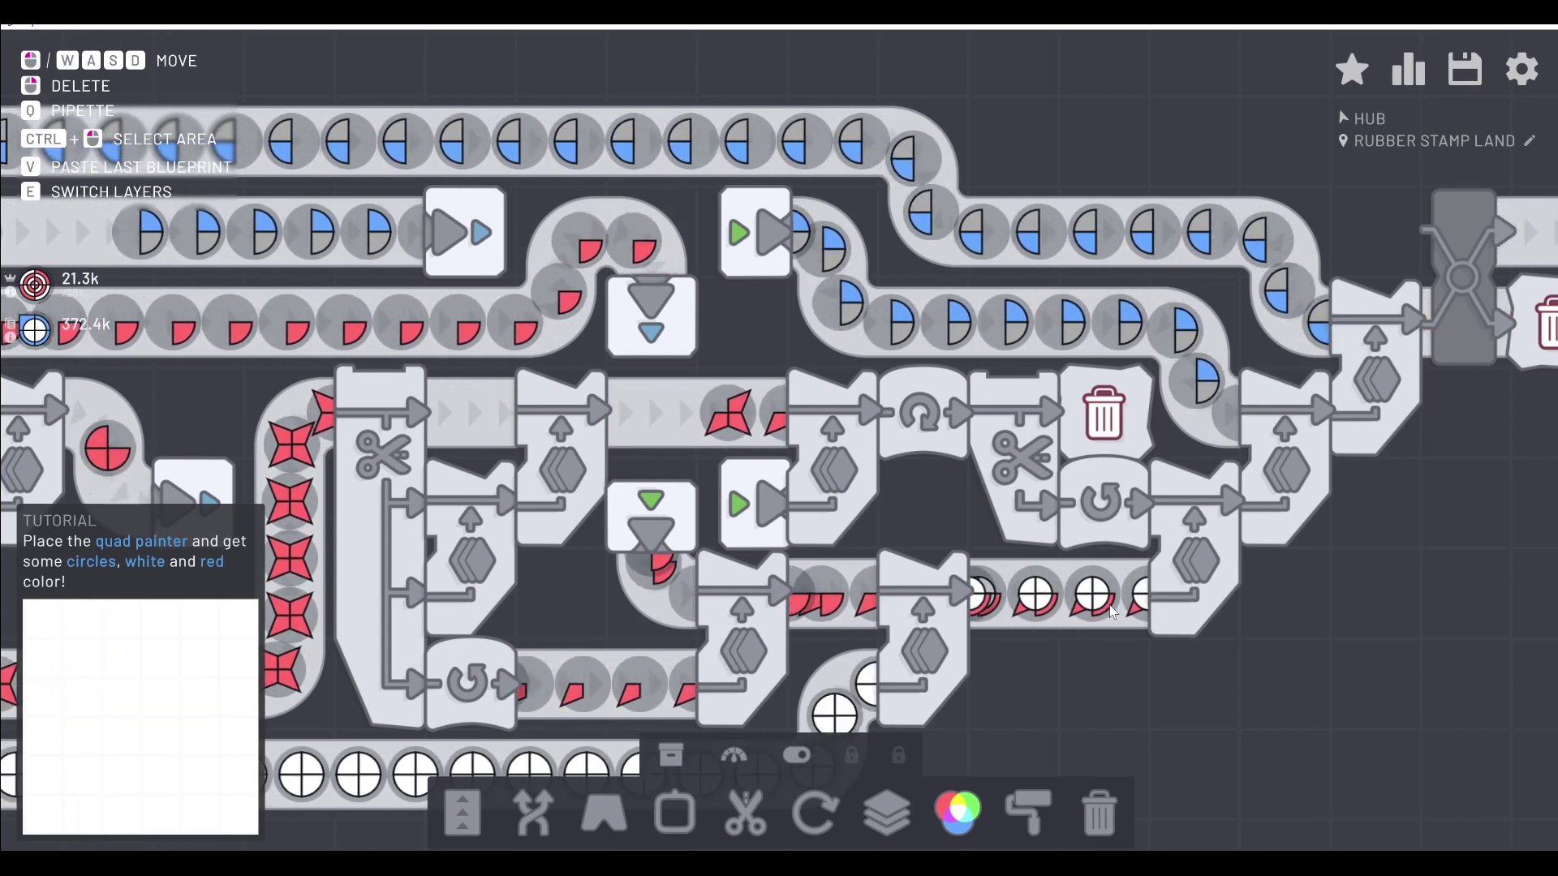
key("d")
key("w")
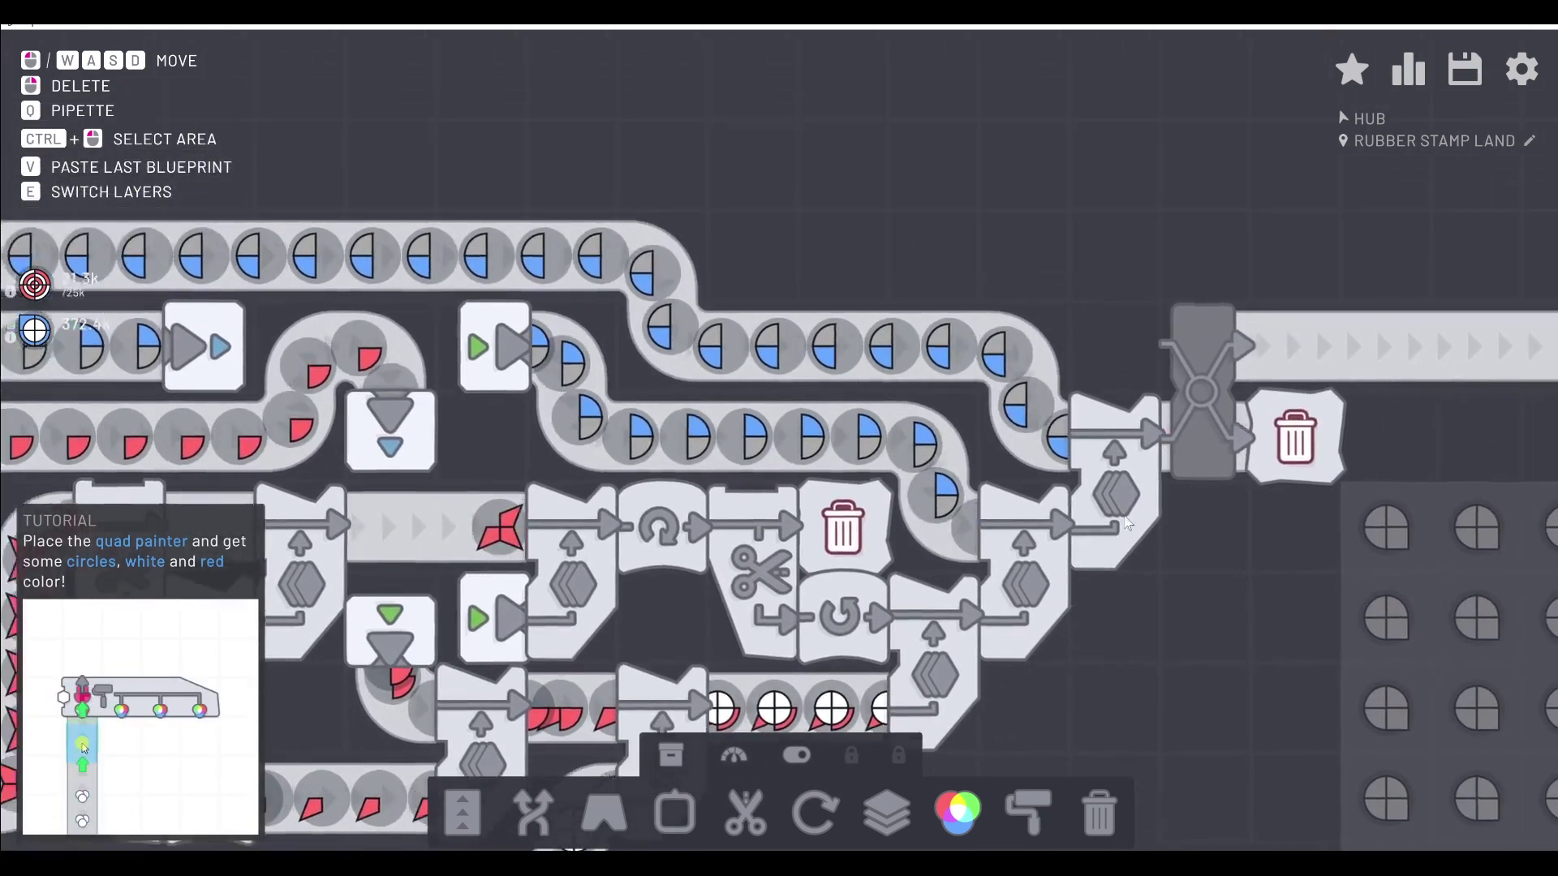
key("s")
key("a")
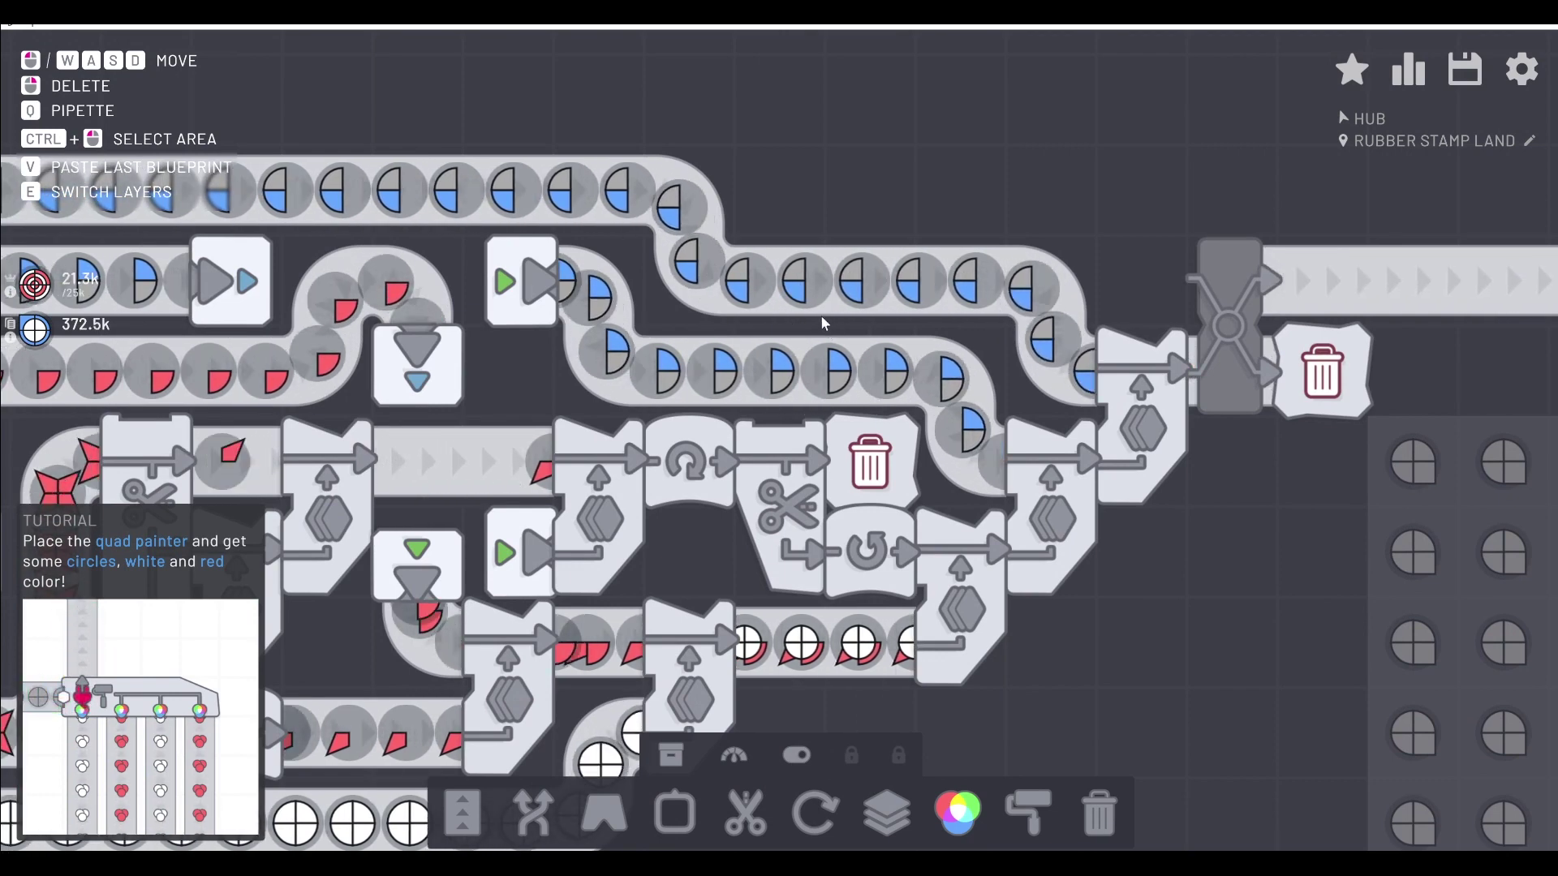
Bring the last merge and the output belt carrying finished rocket shapes into view.
key("a")
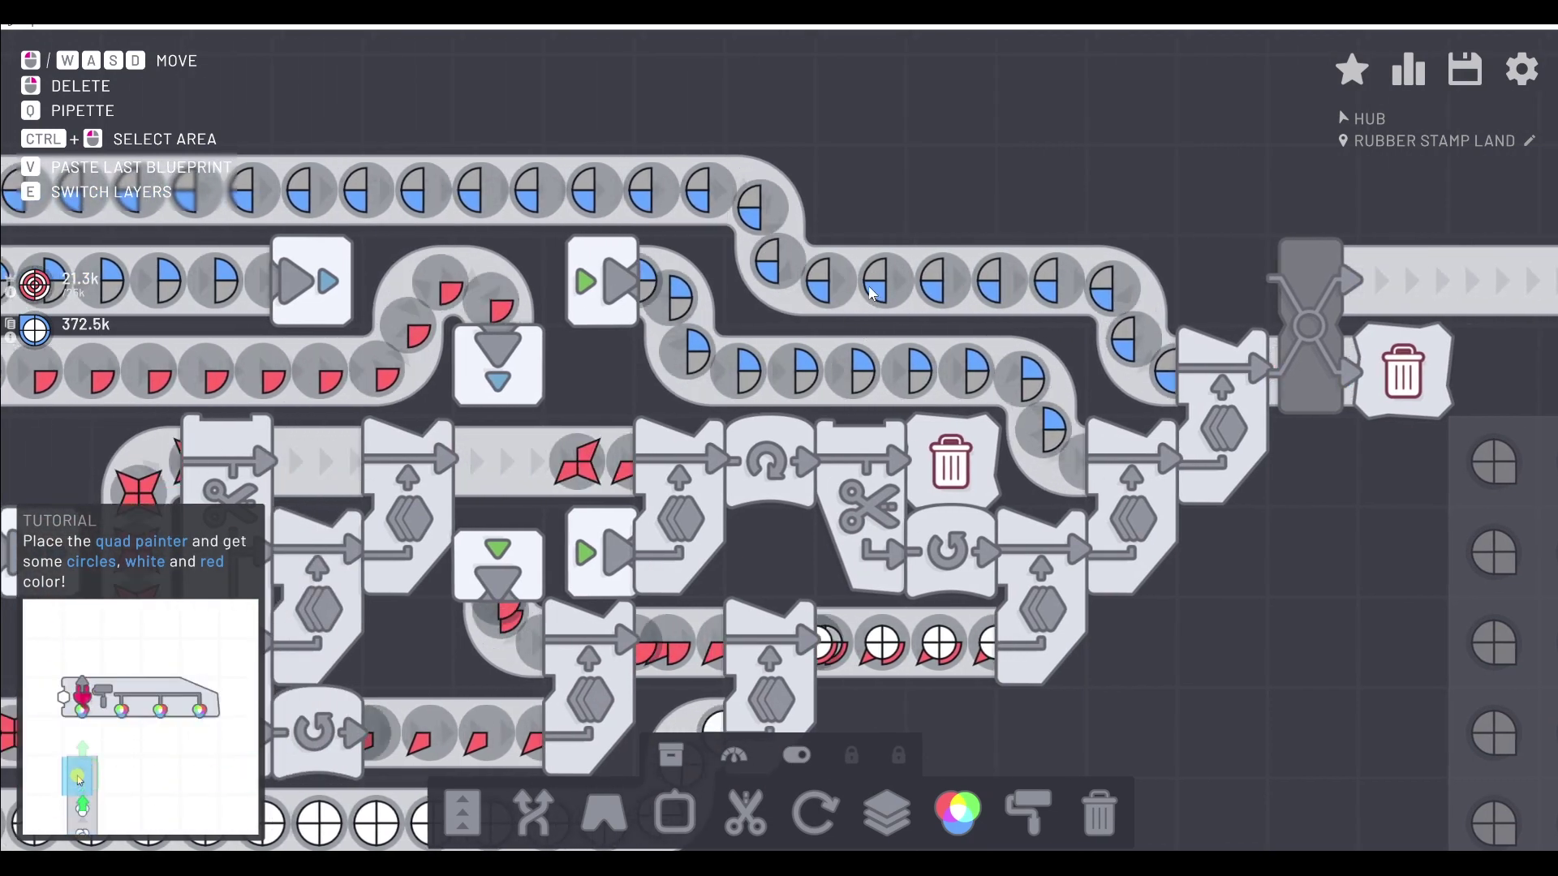
key("d")
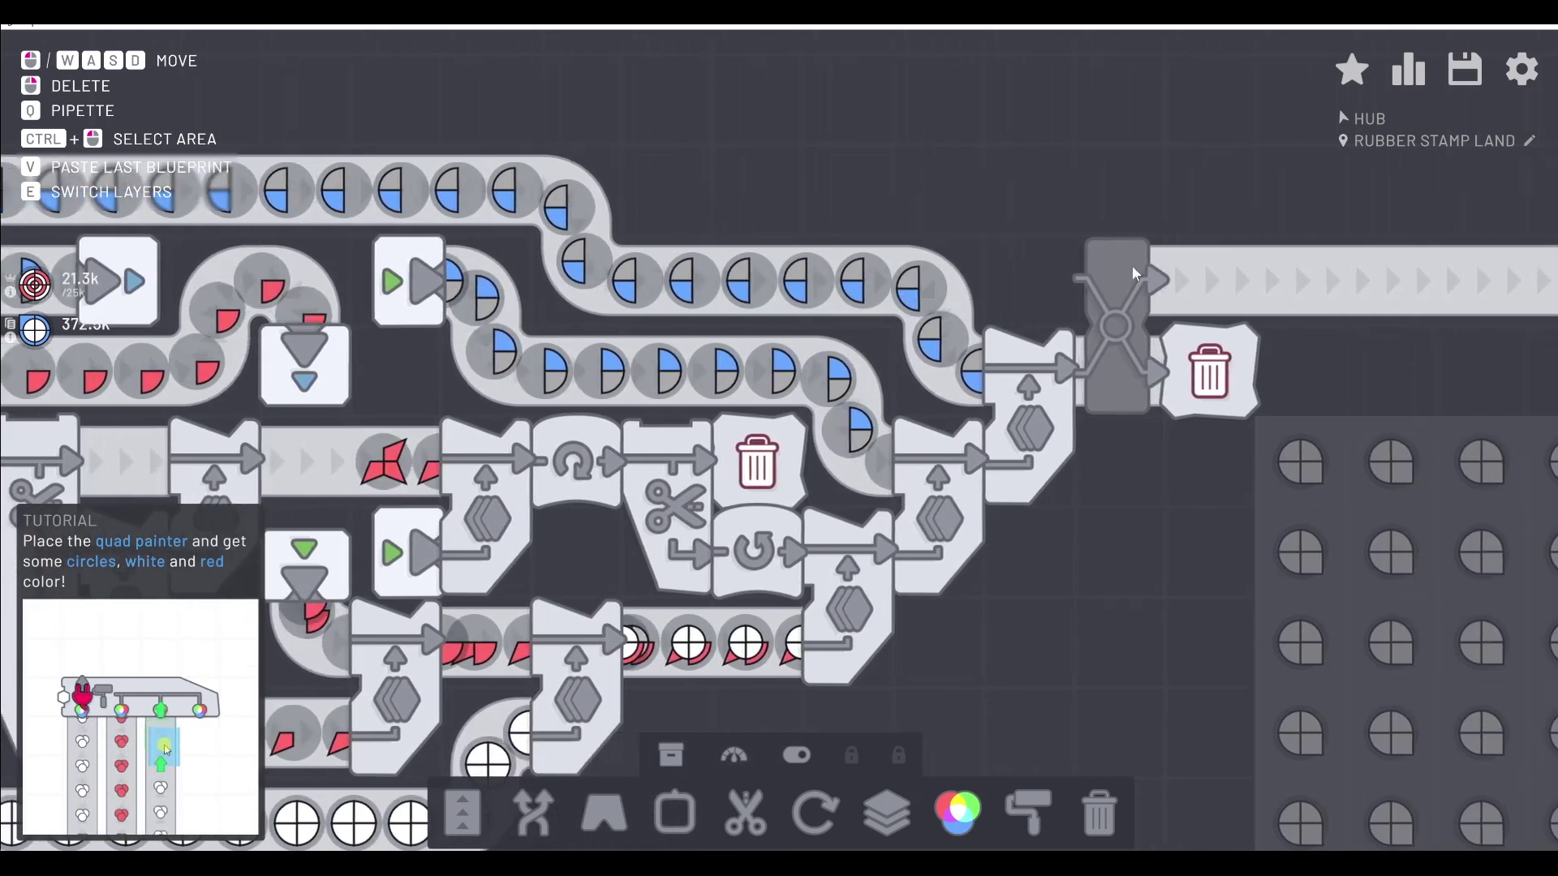
key("s")
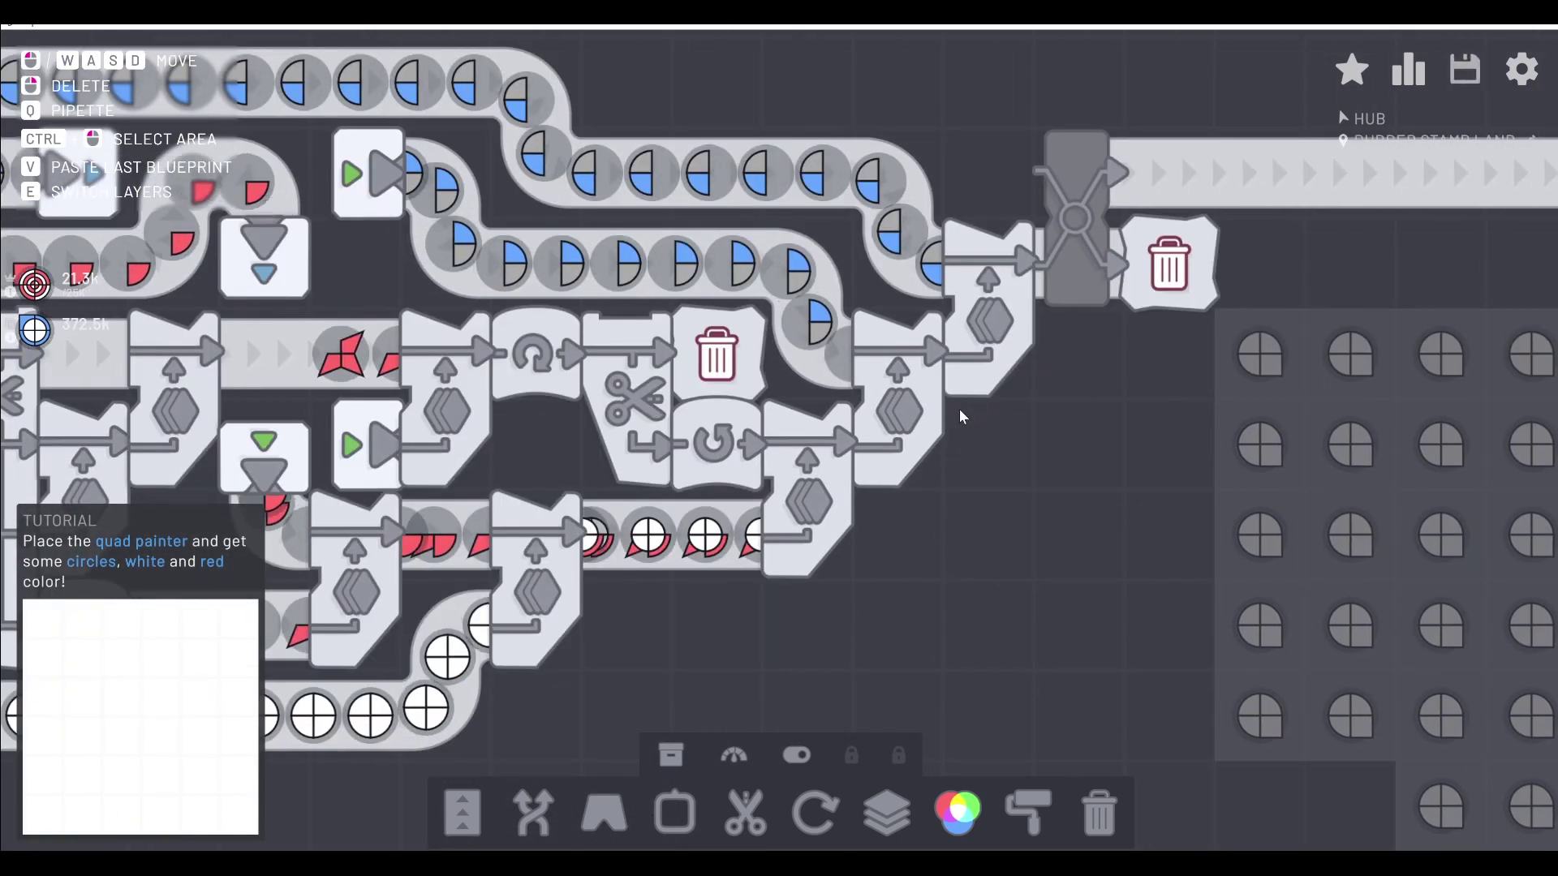
key("d")
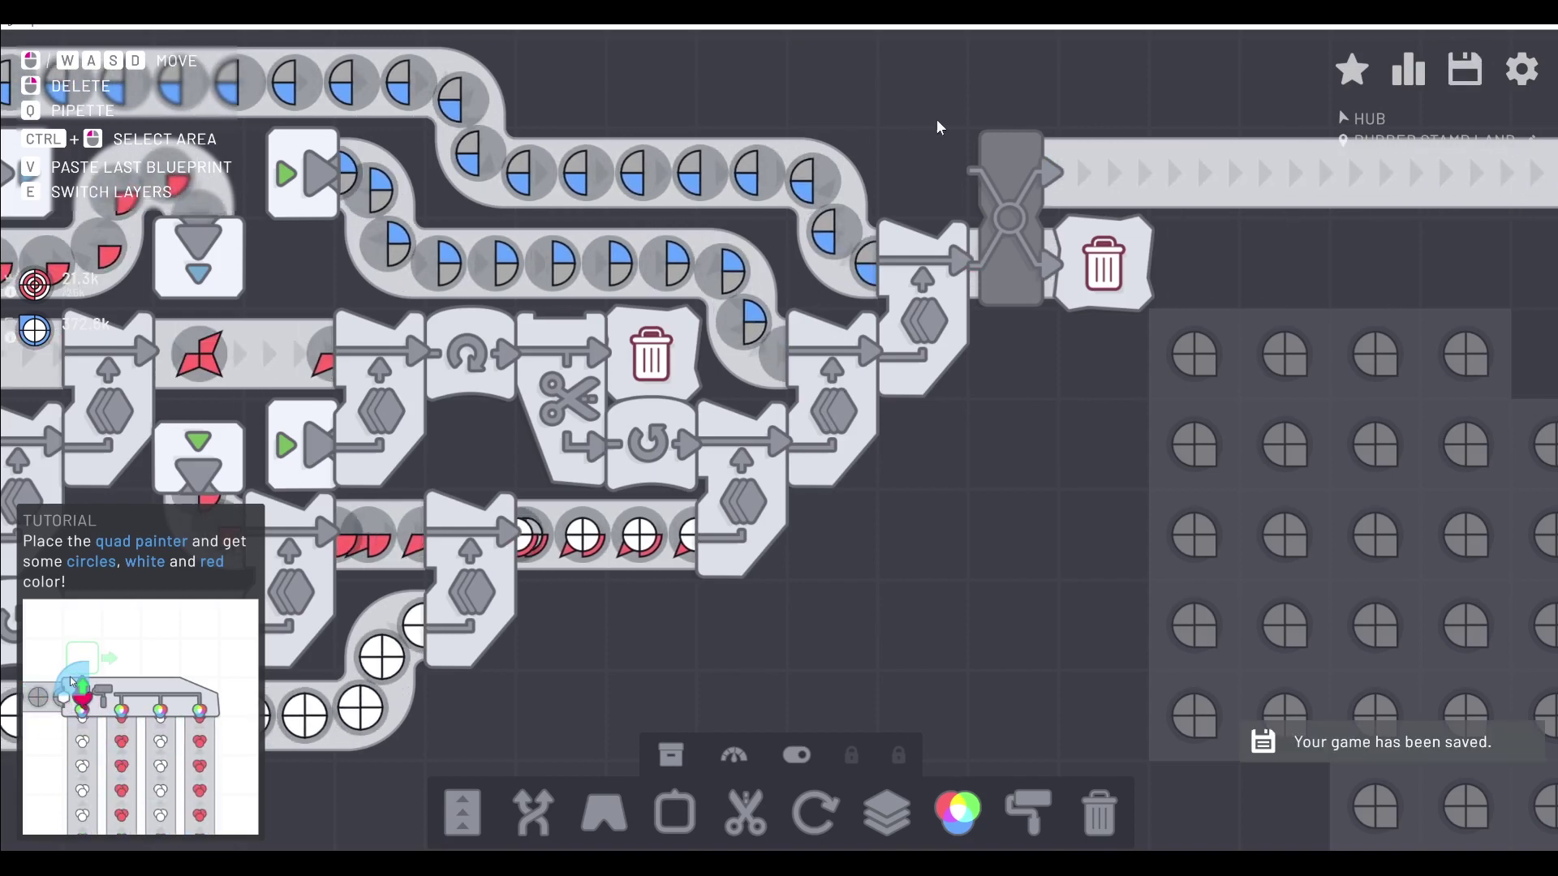
key("d")
key("d")
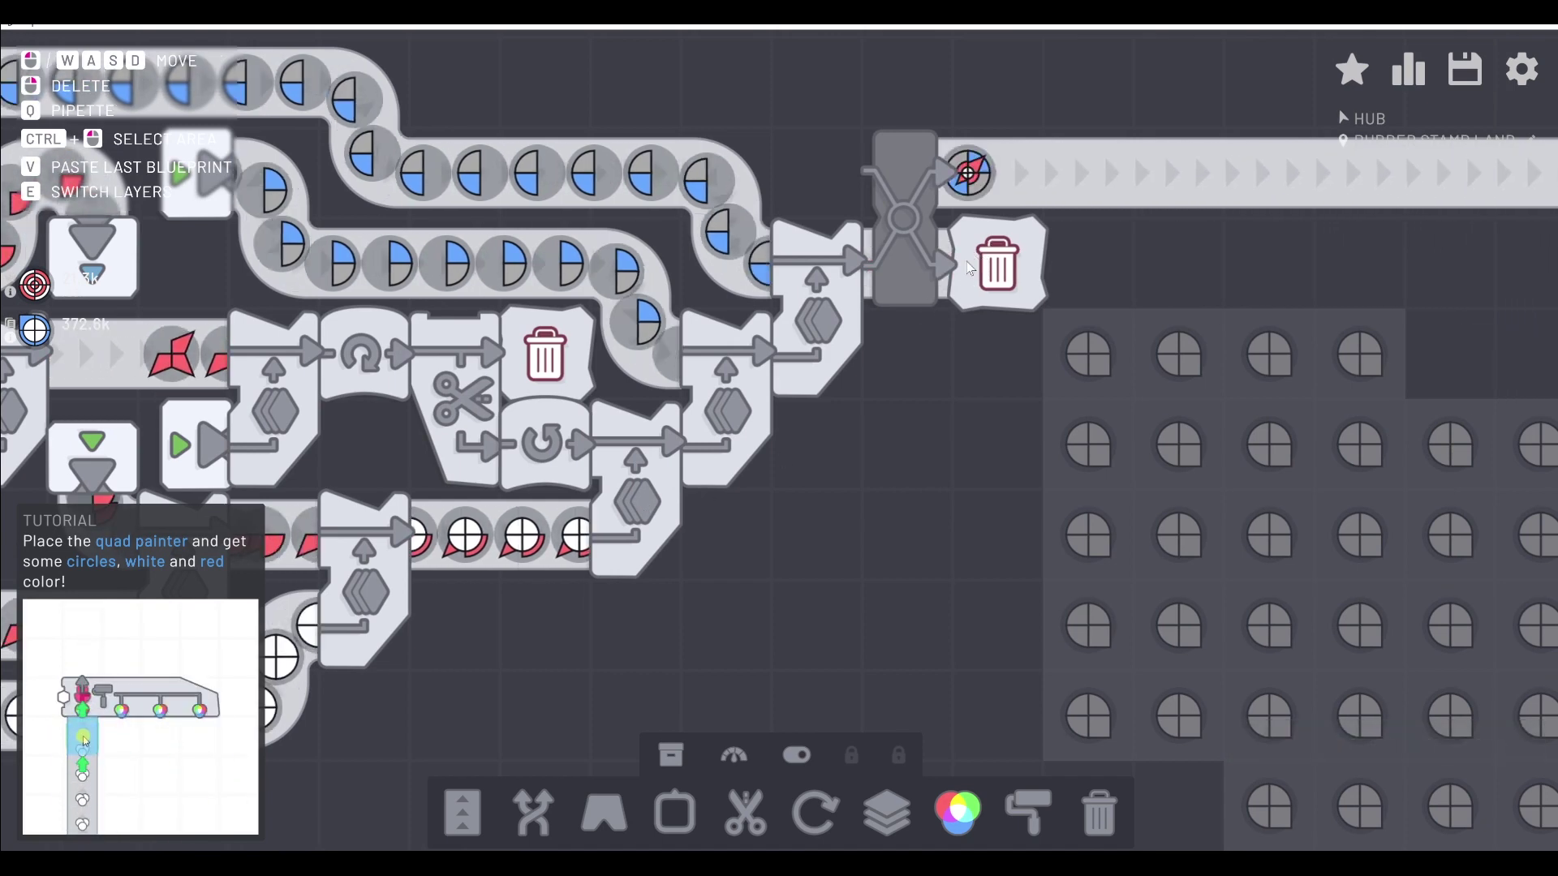
key("a")
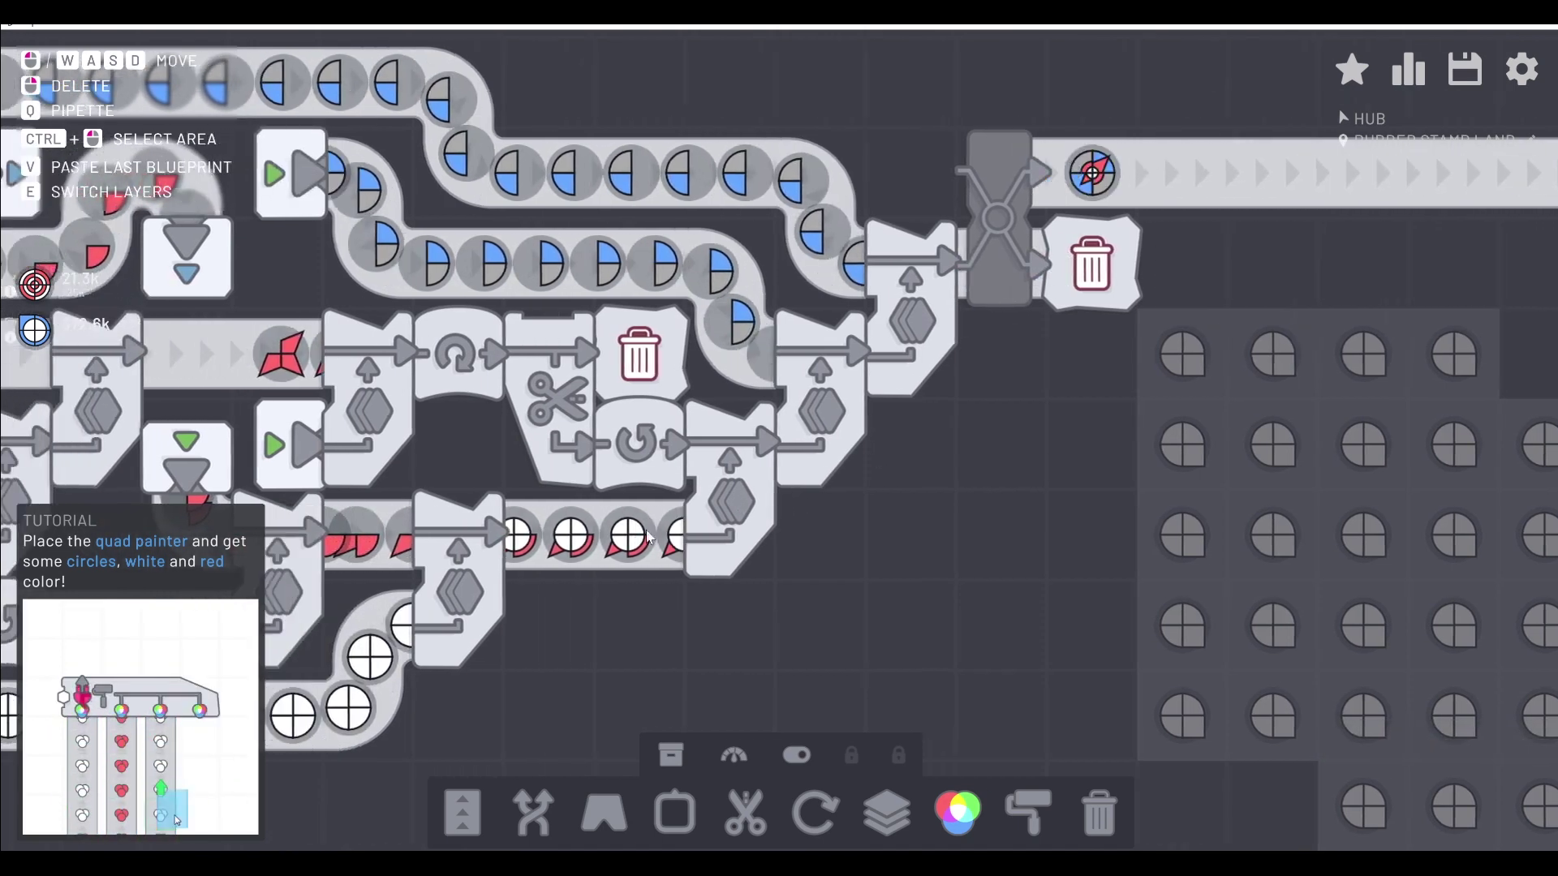
scroll(730, 524, "down", 3)
Frame the whole rocket factory with its circle and star supply belts and output end.
key("a")
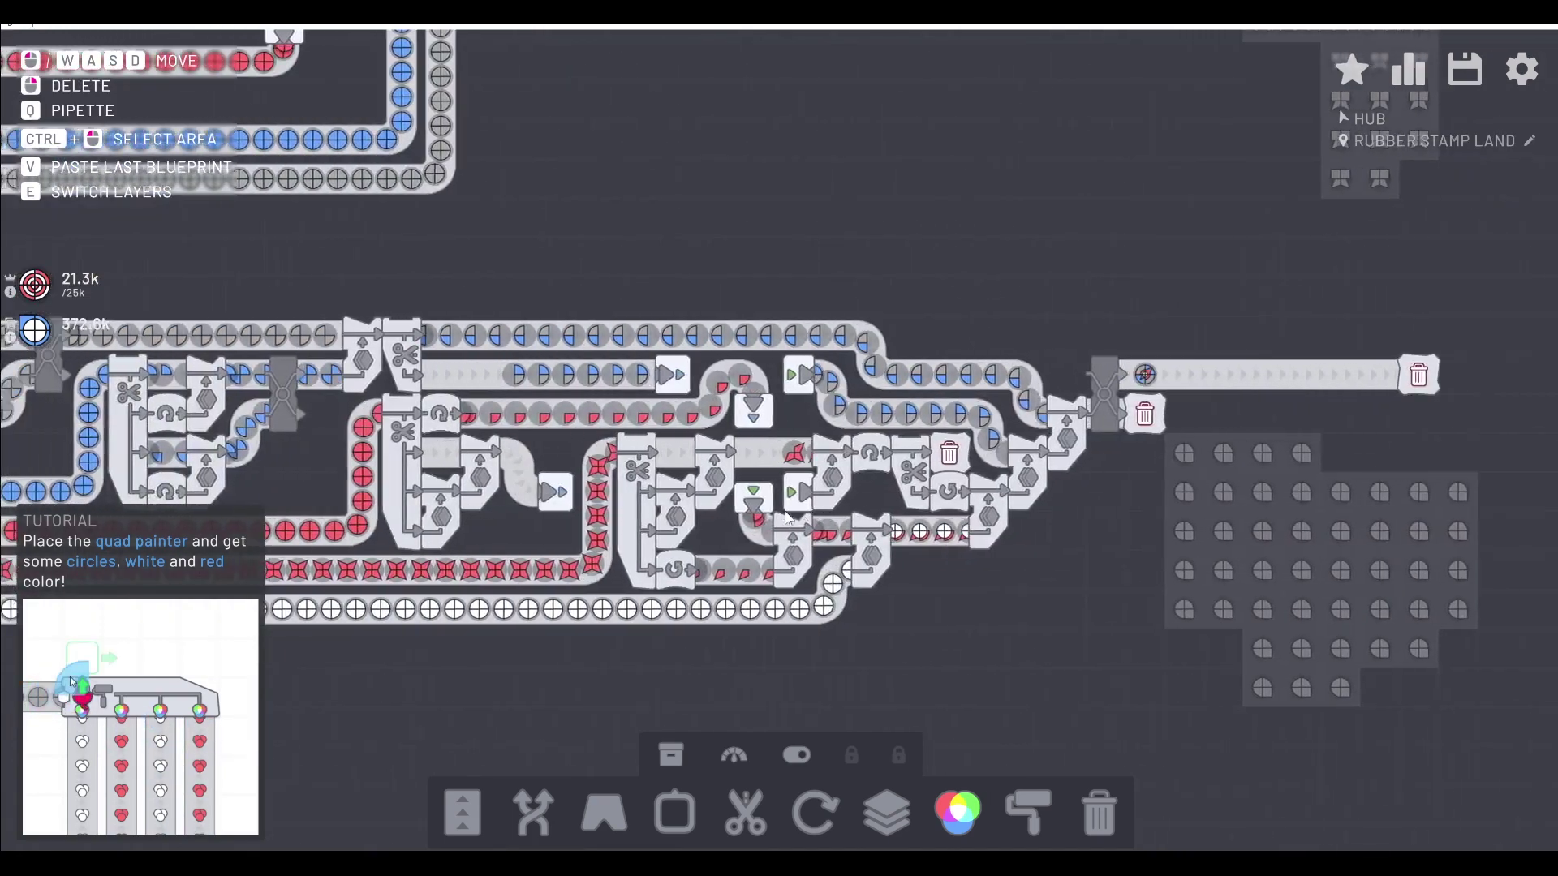
scroll(812, 511, "down", 2)
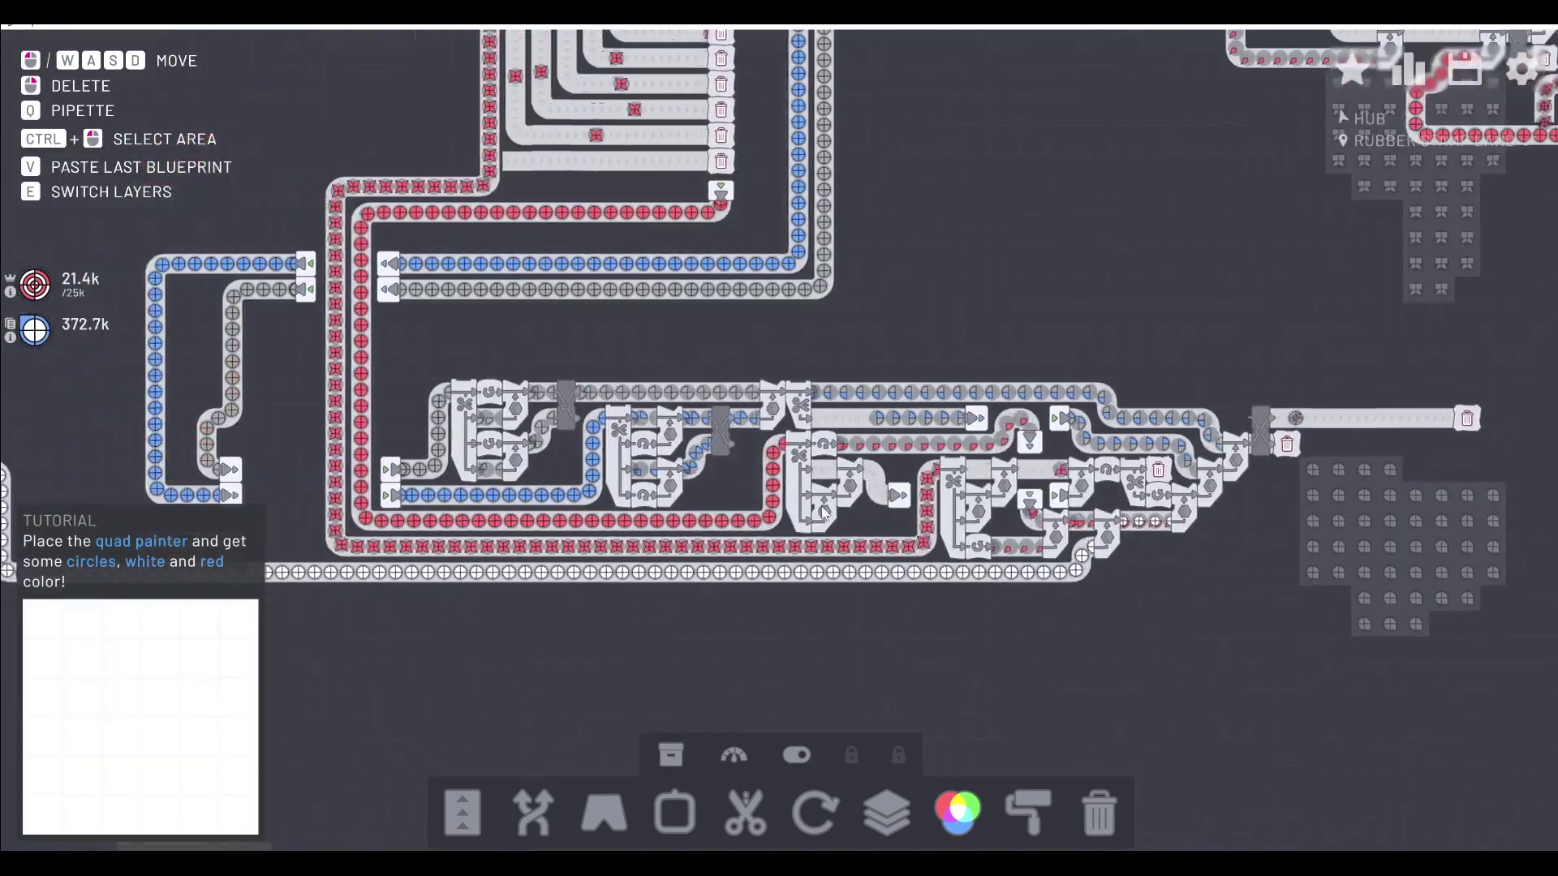
scroll(812, 513, "up", 2)
key("s")
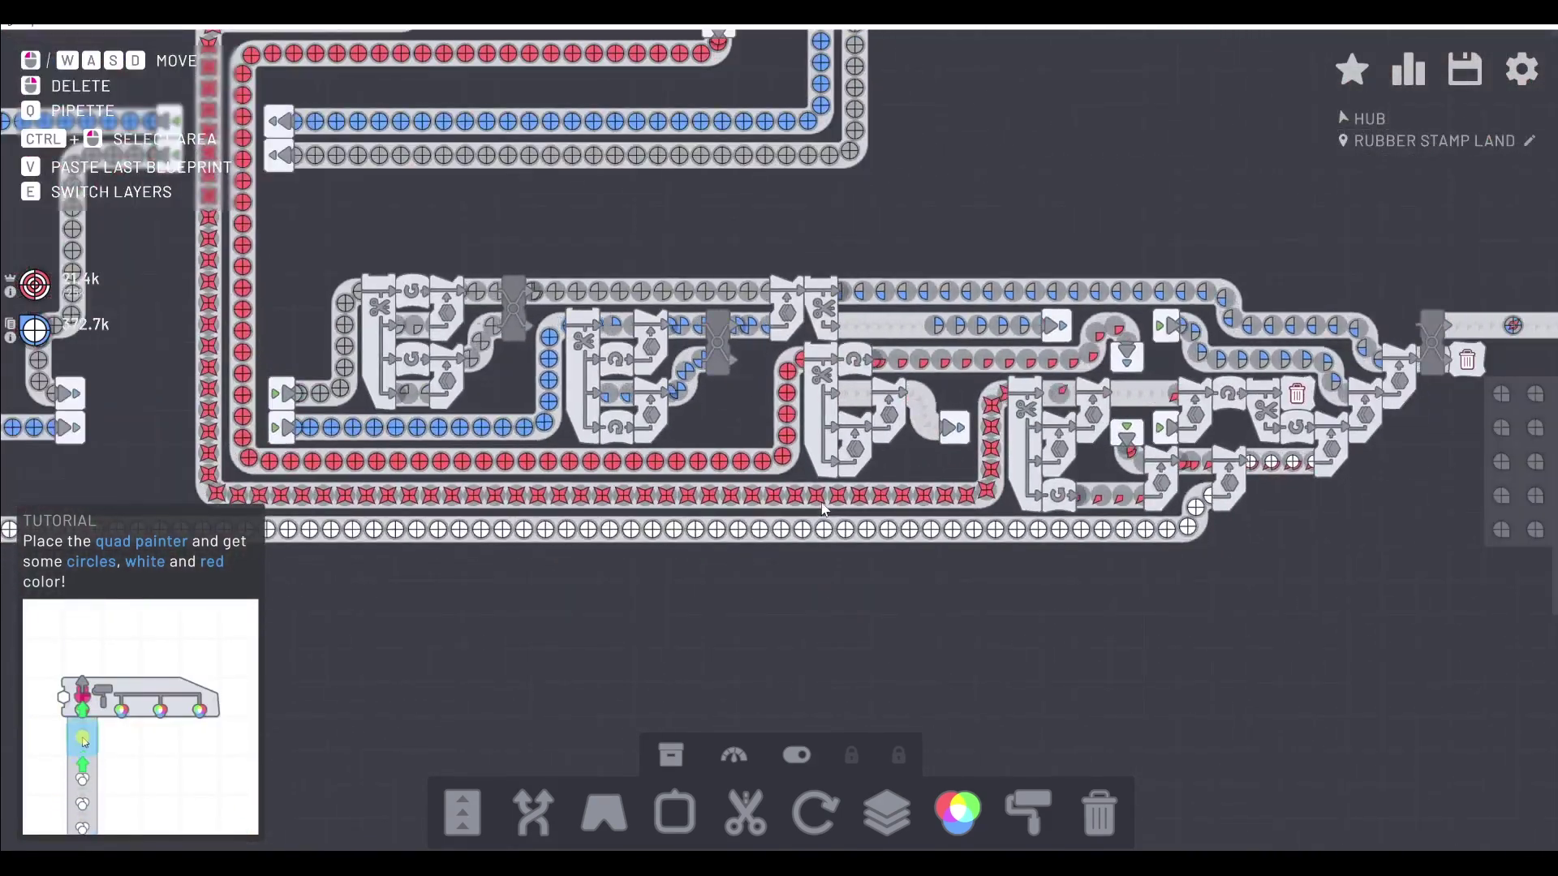
key("a")
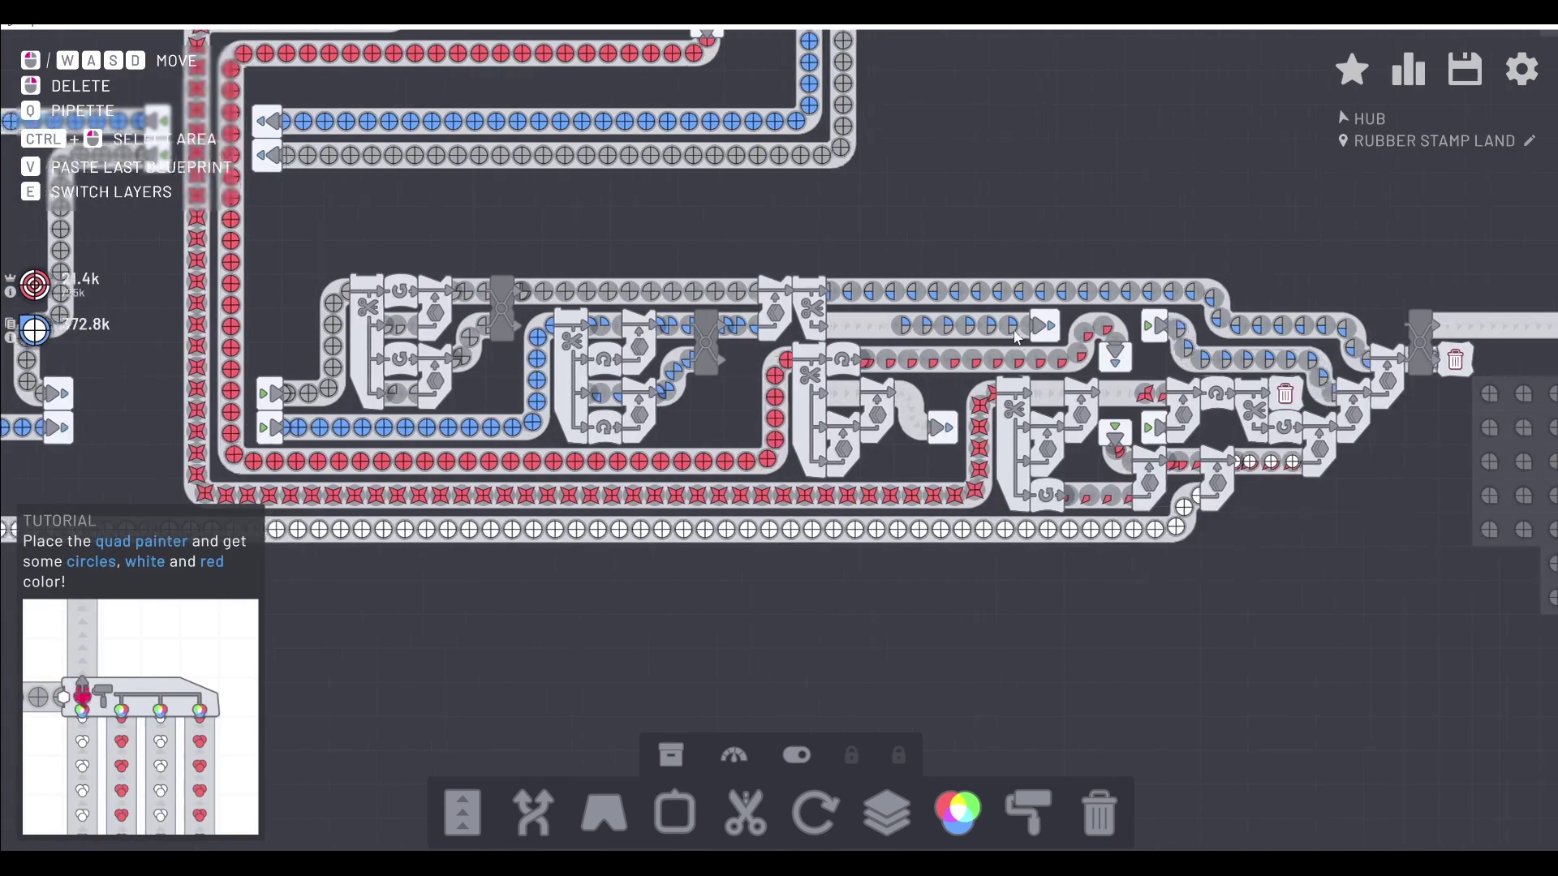
key("d")
scroll(1104, 367, "up", 3)
scroll(1081, 369, "up", 2)
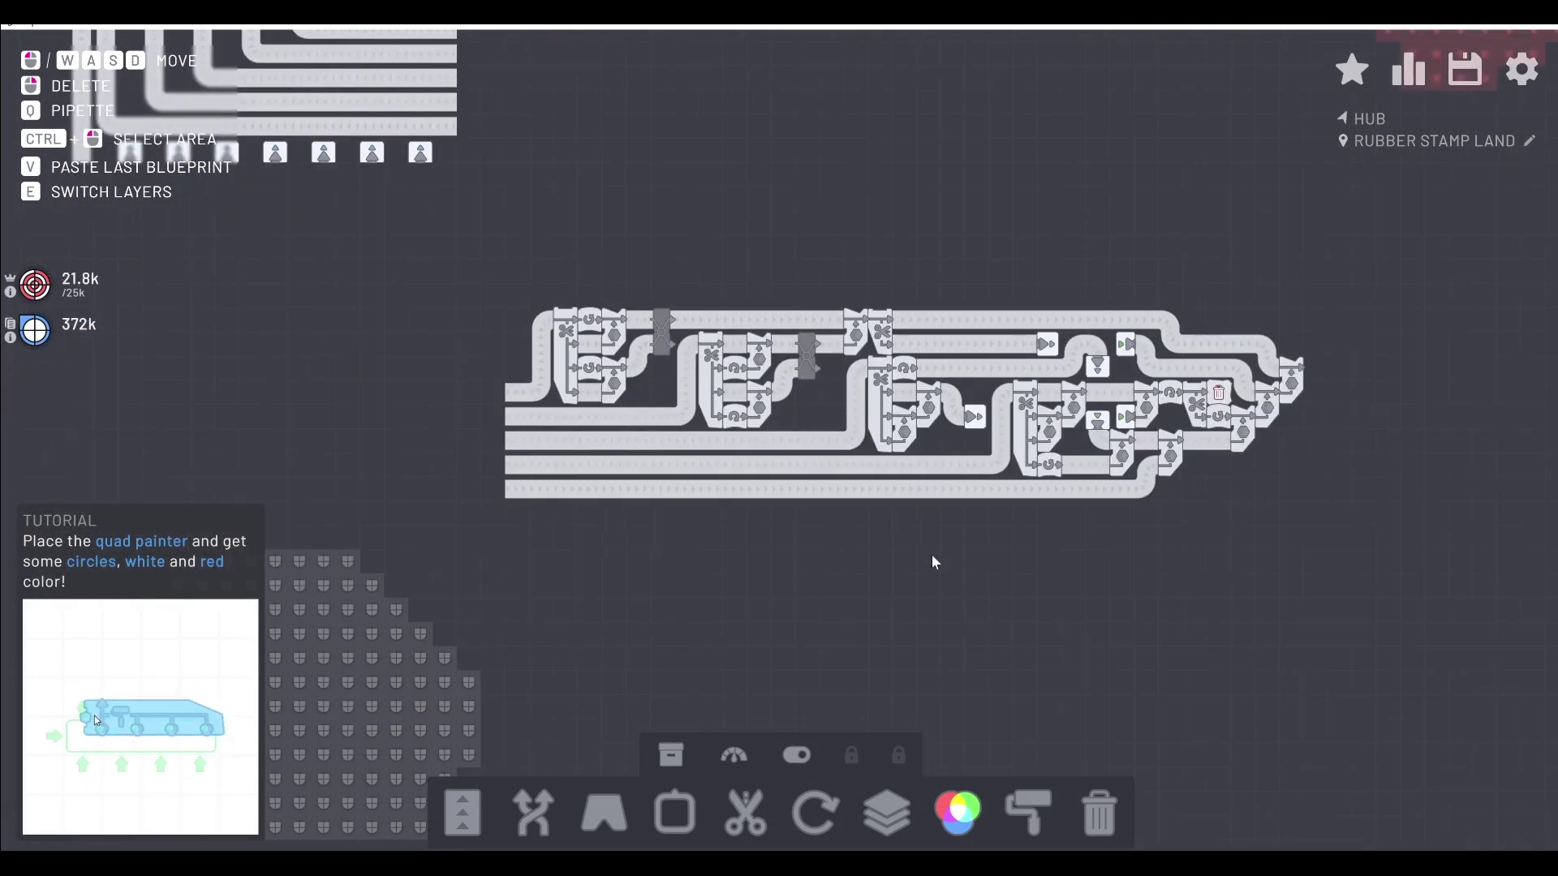
scroll(932, 554, "up", 2)
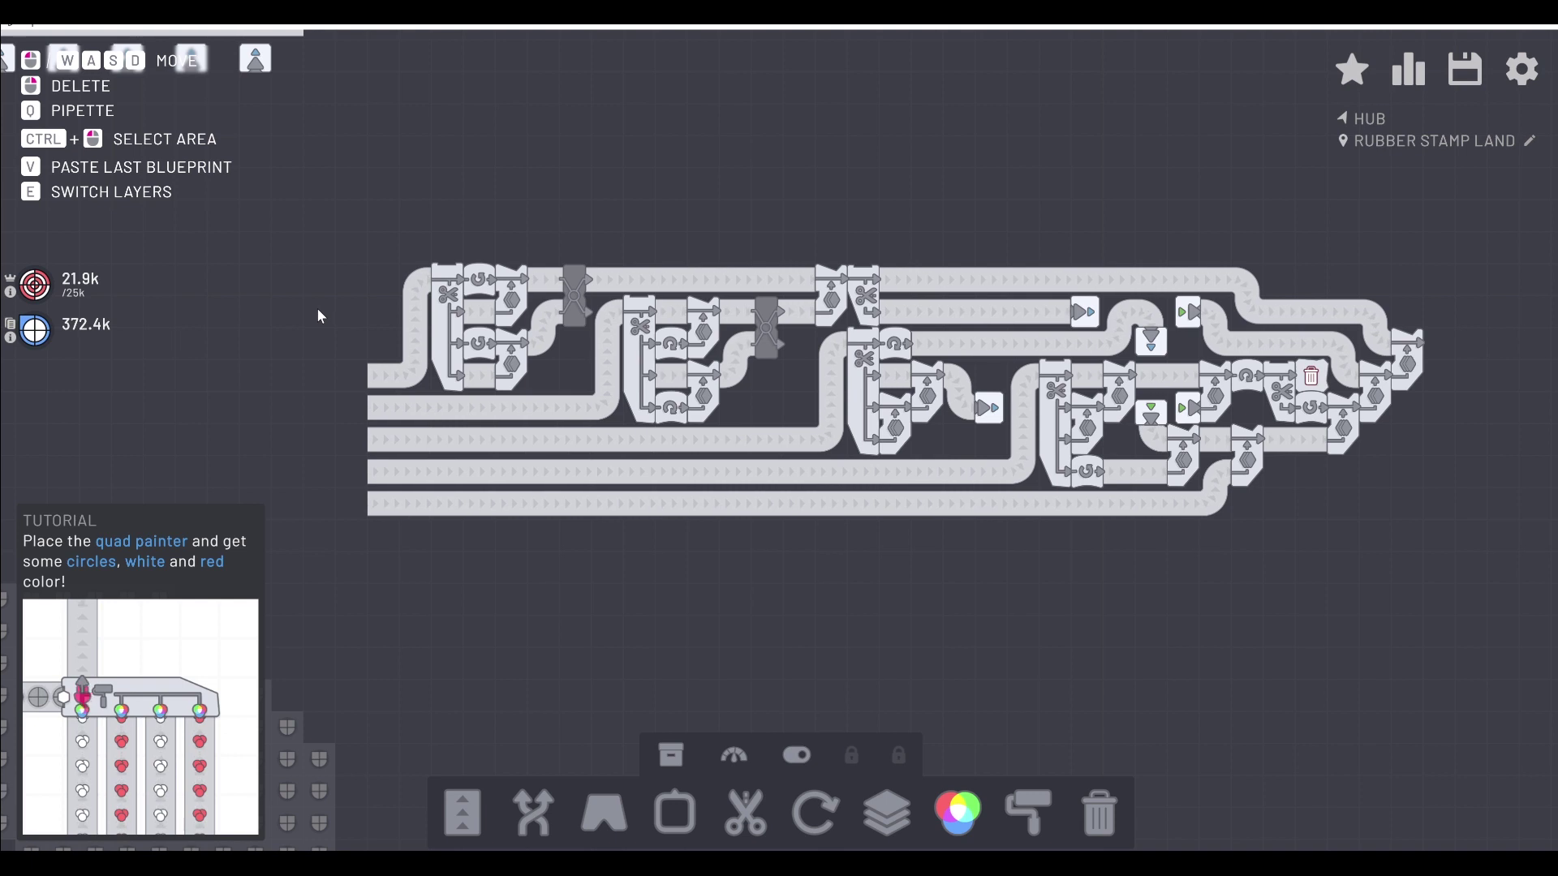
key("u")
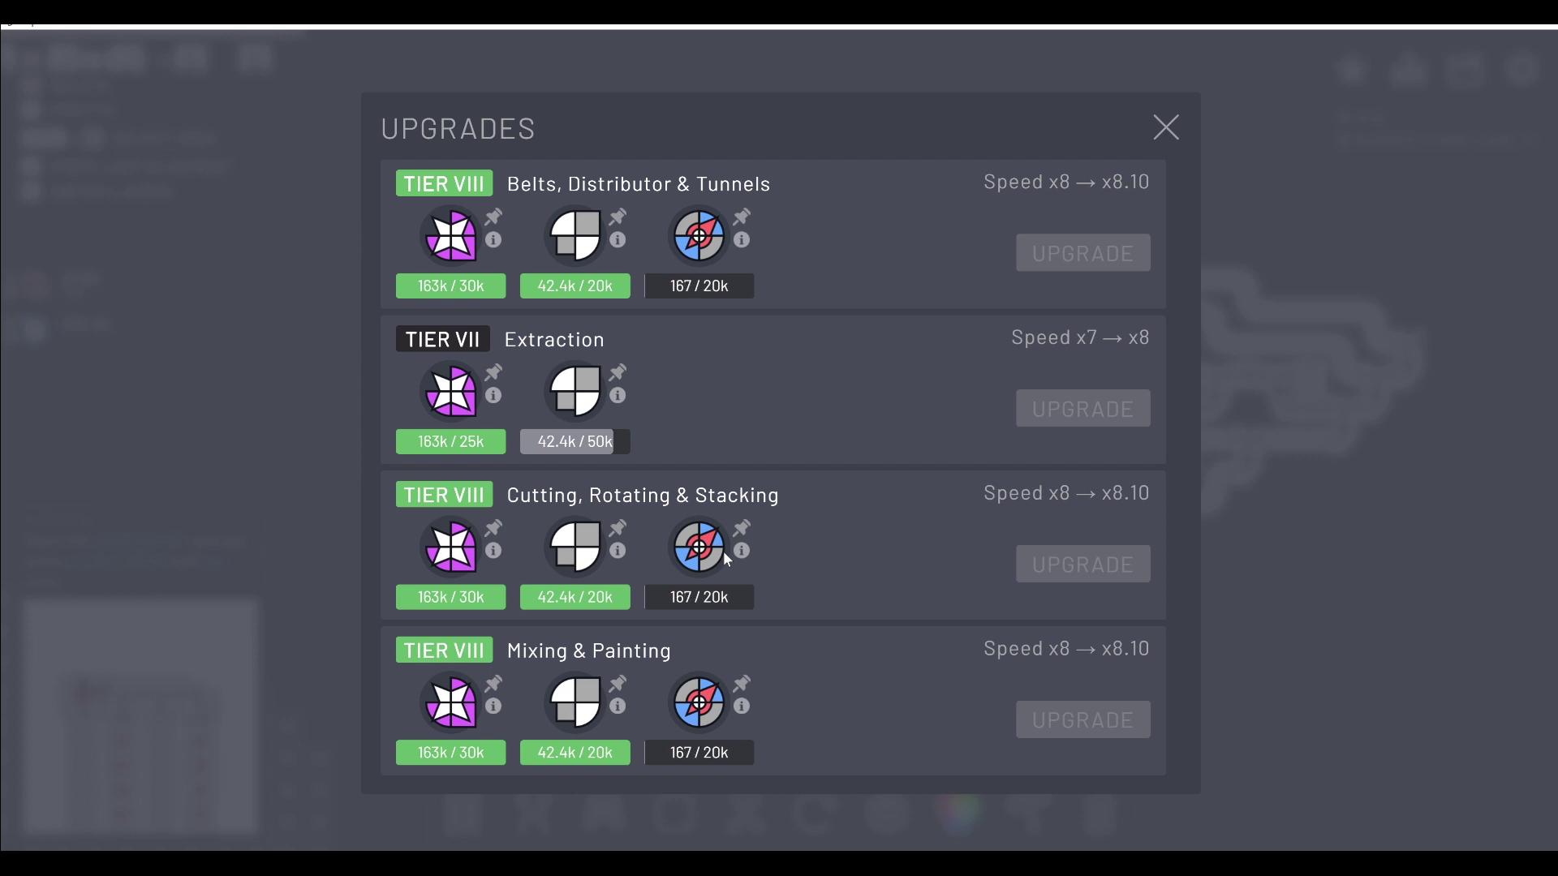
left_click(1166, 129)
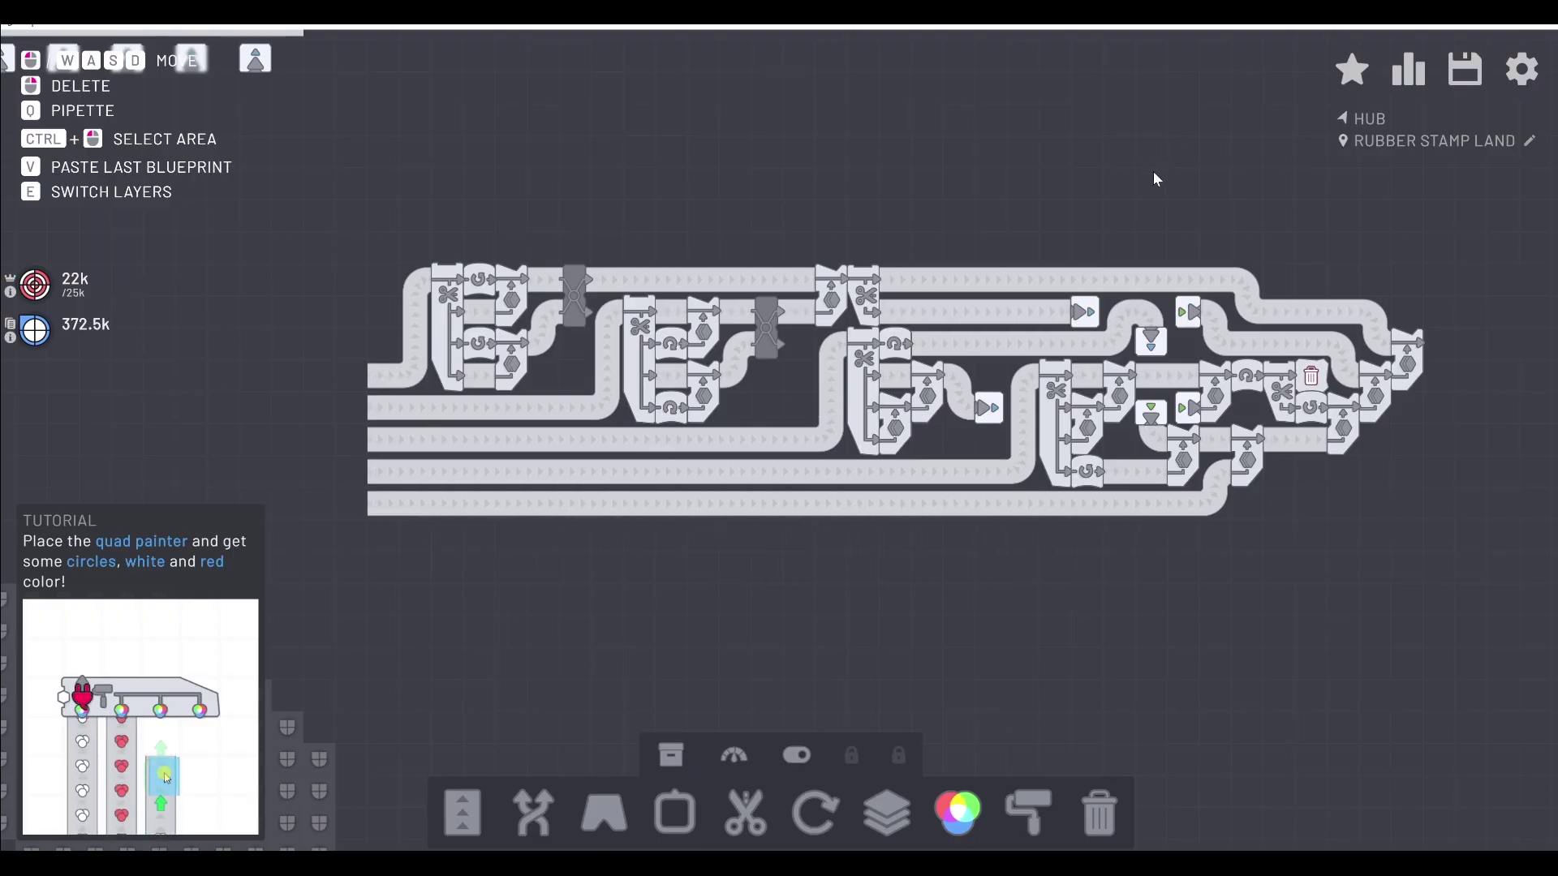